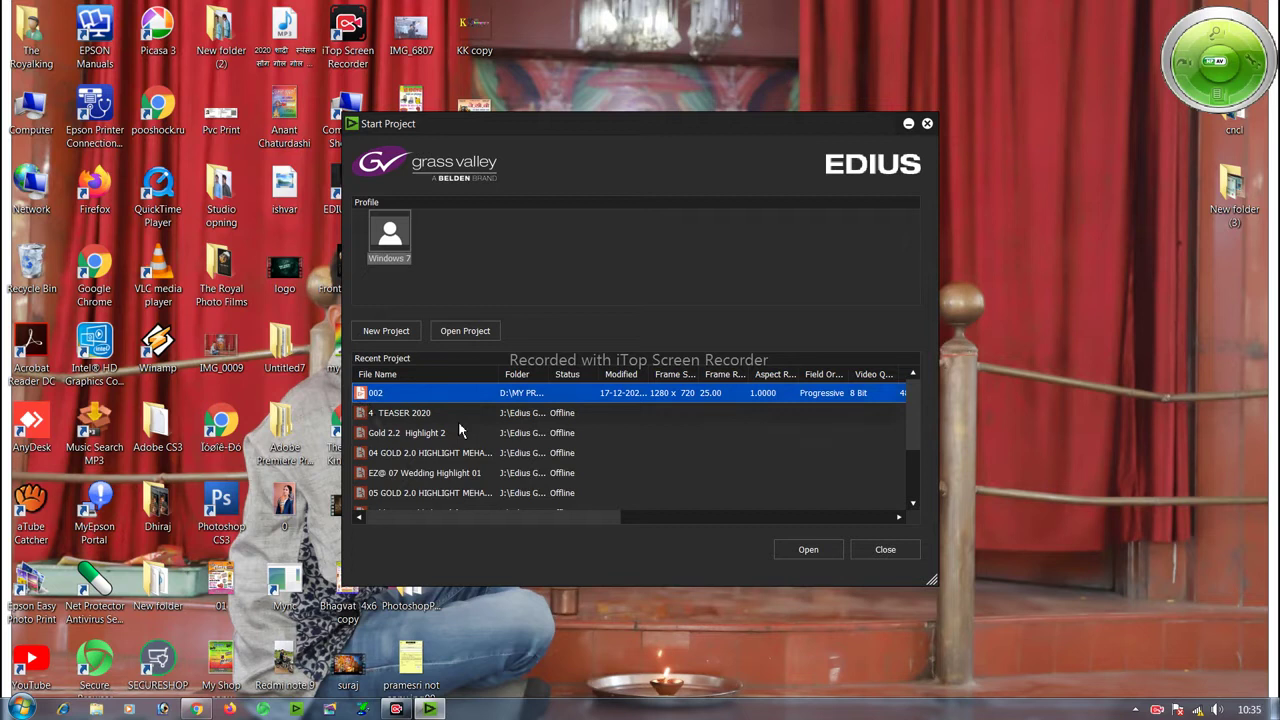
- Create a new project using the HD 1280x720 25p 16:9 8bit preset
left_click(397, 335)
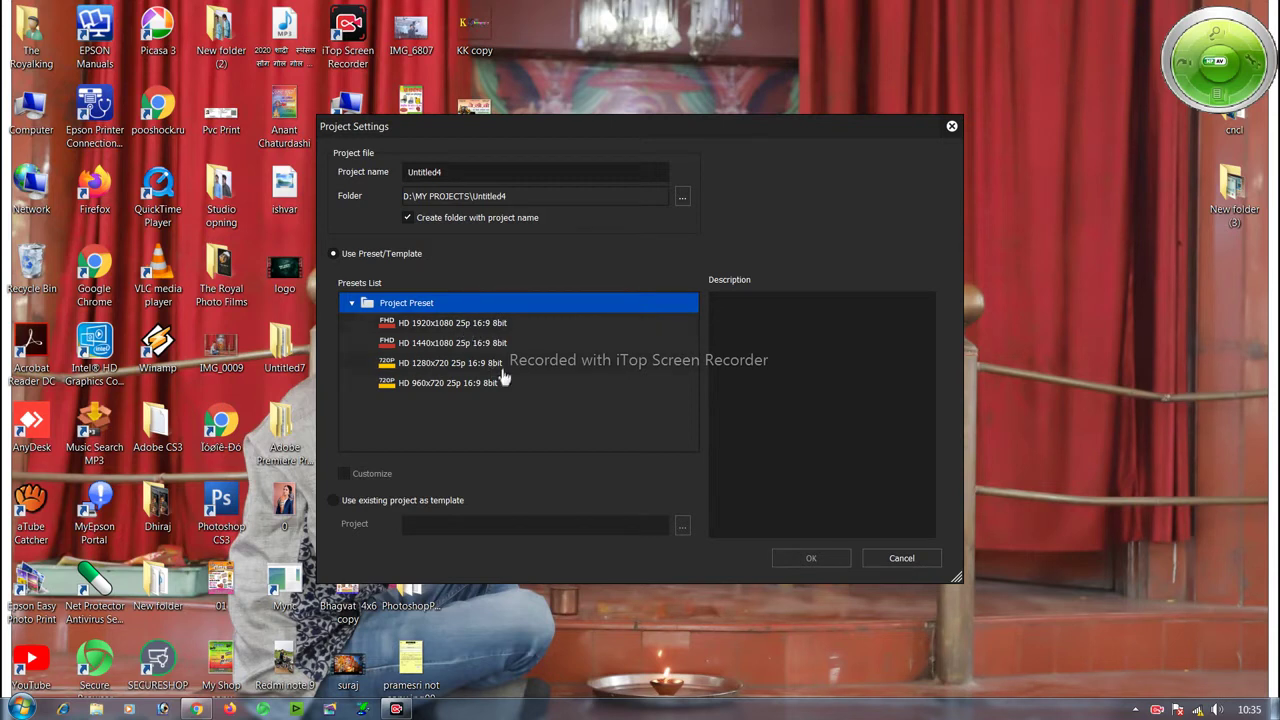
left_click(413, 363)
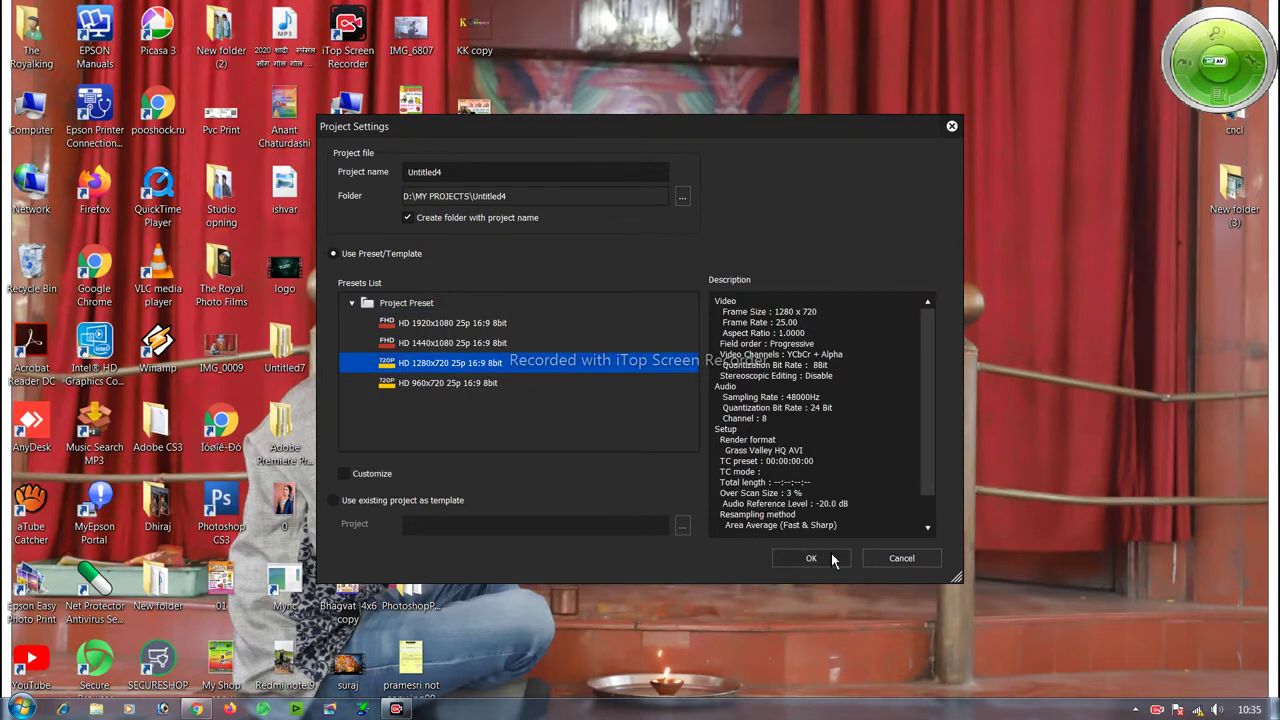
left_click(812, 558)
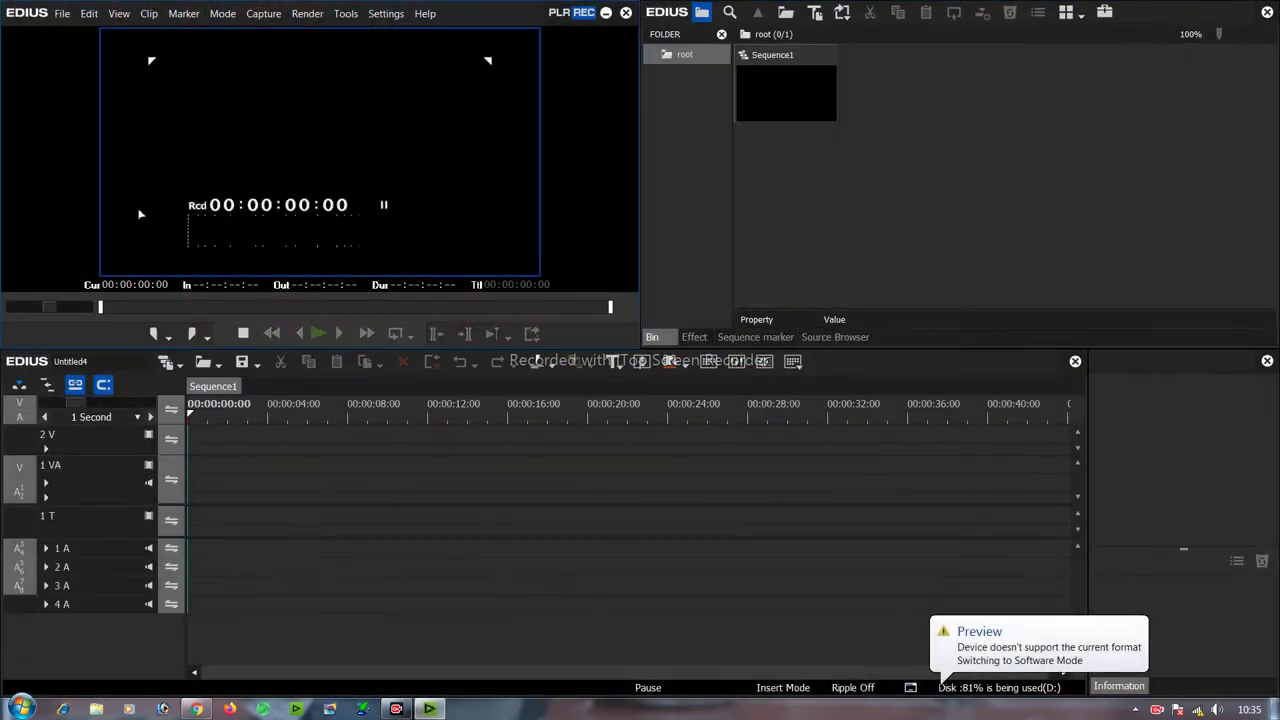
left_click(62, 14)
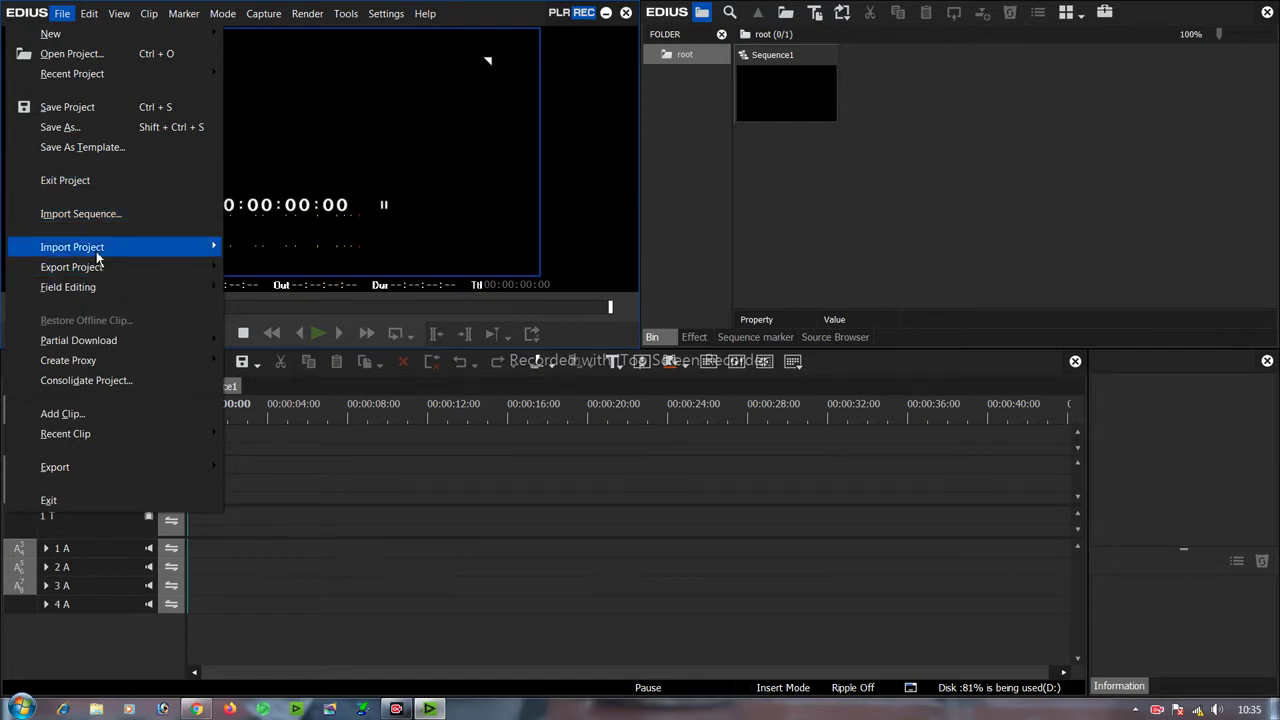
mouse_move(97, 269)
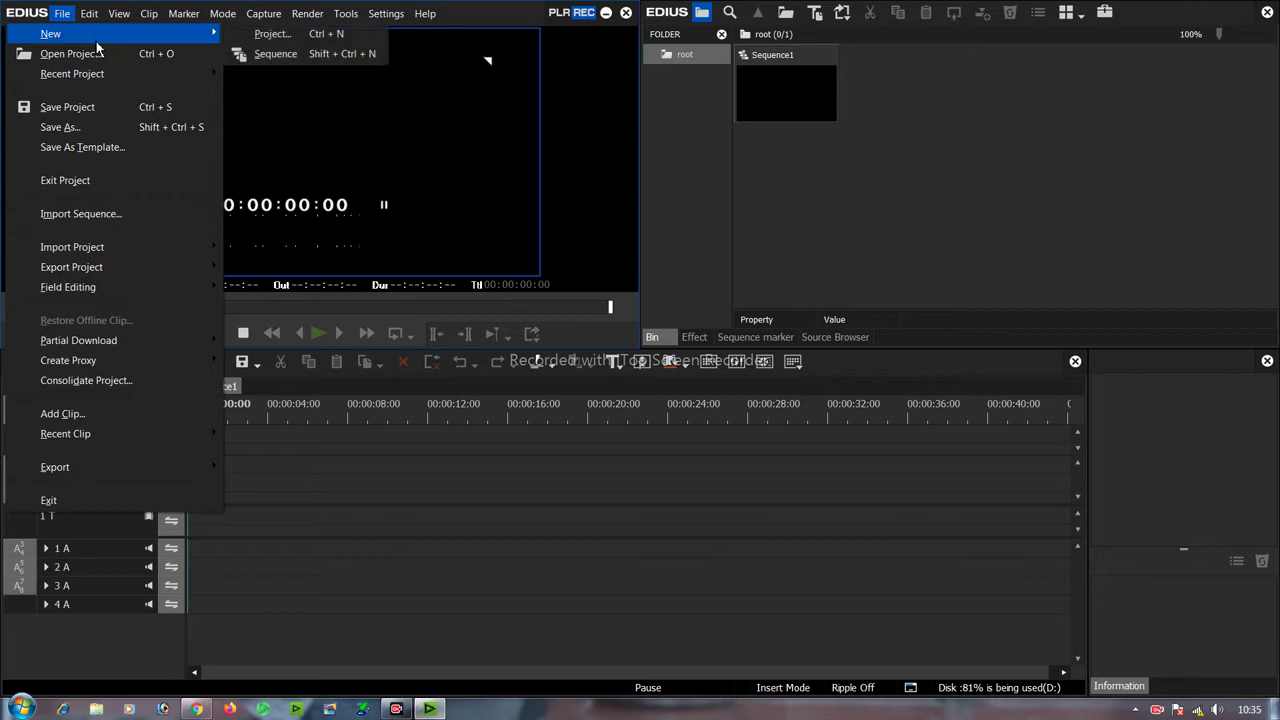
mouse_move(92, 20)
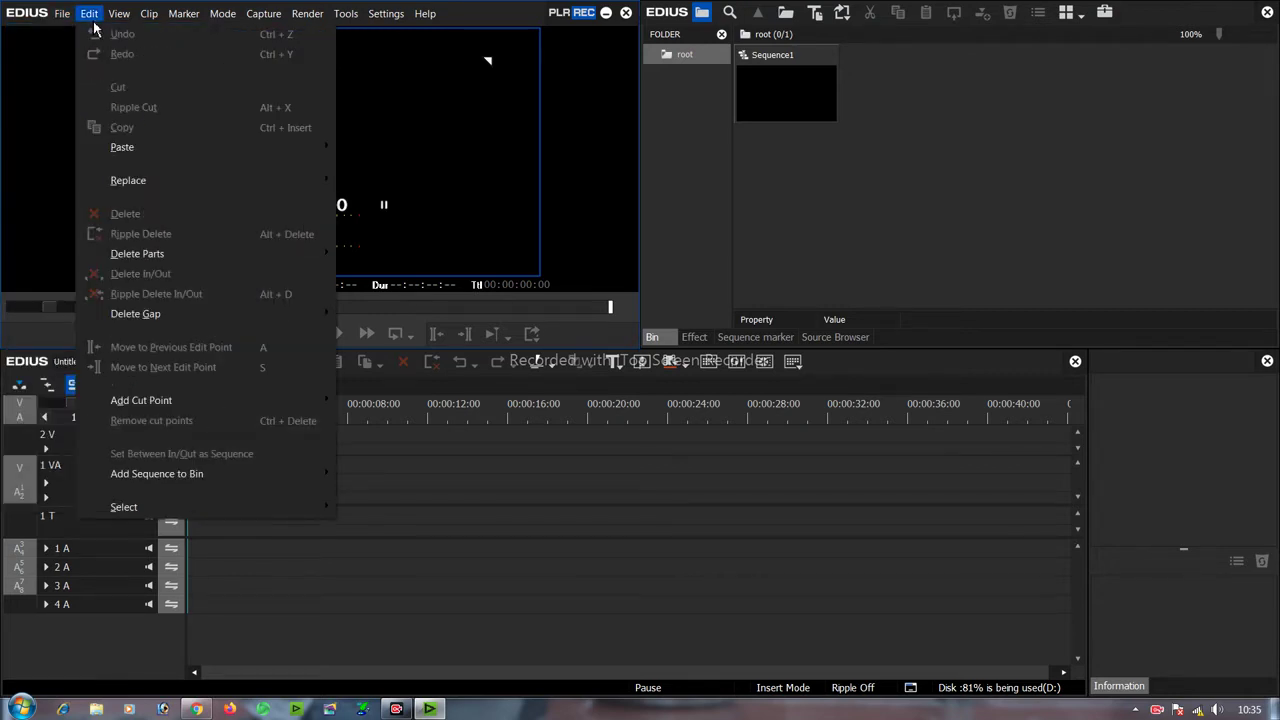
mouse_move(145, 18)
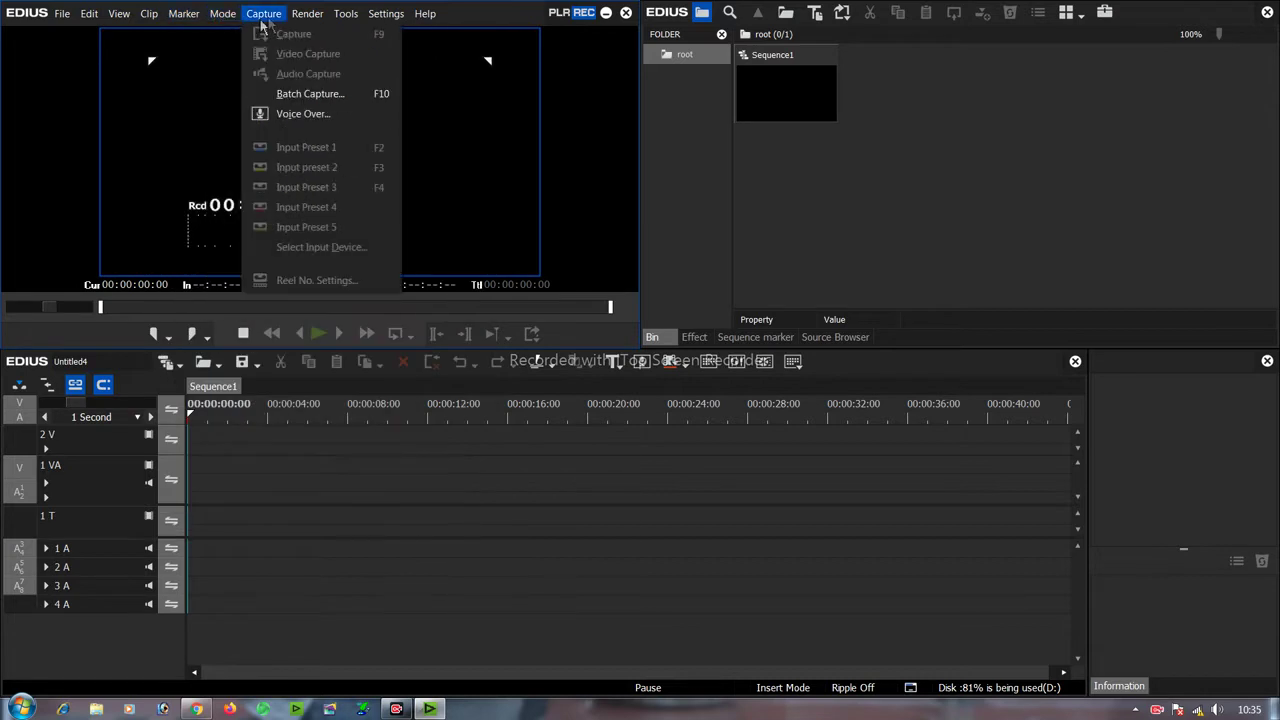
mouse_move(343, 20)
mouse_move(390, 22)
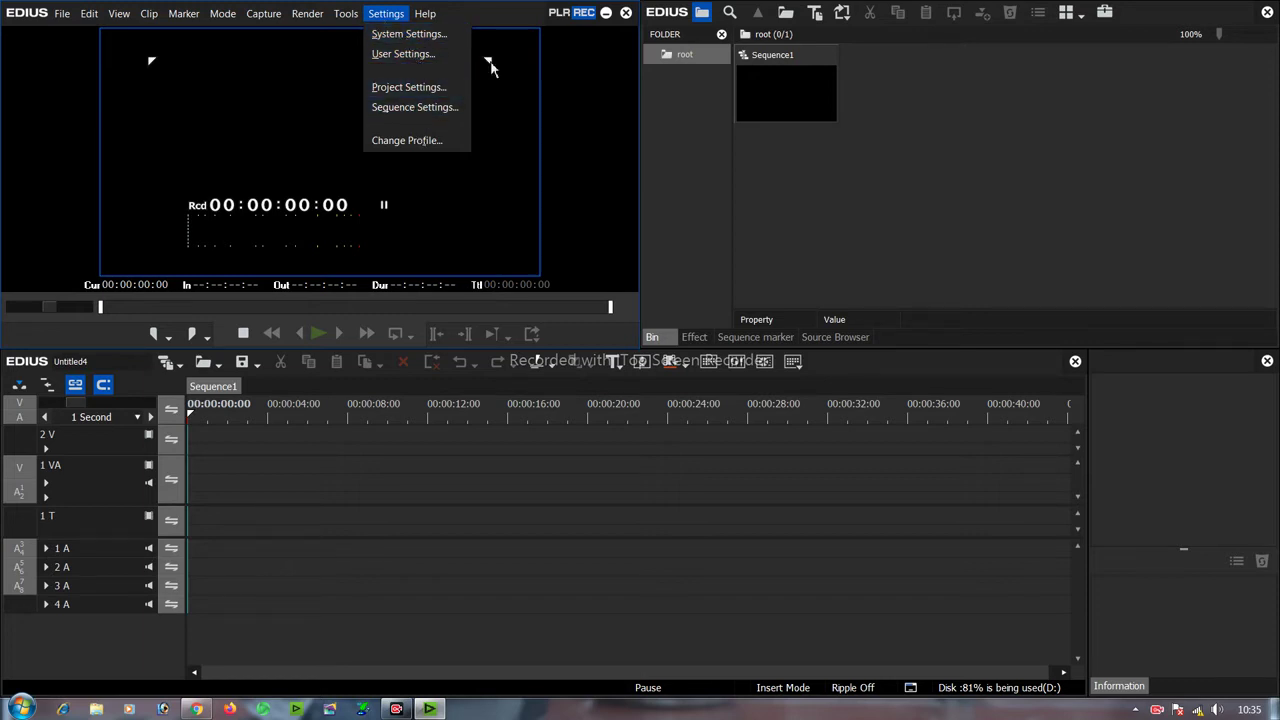
left_click(656, 129)
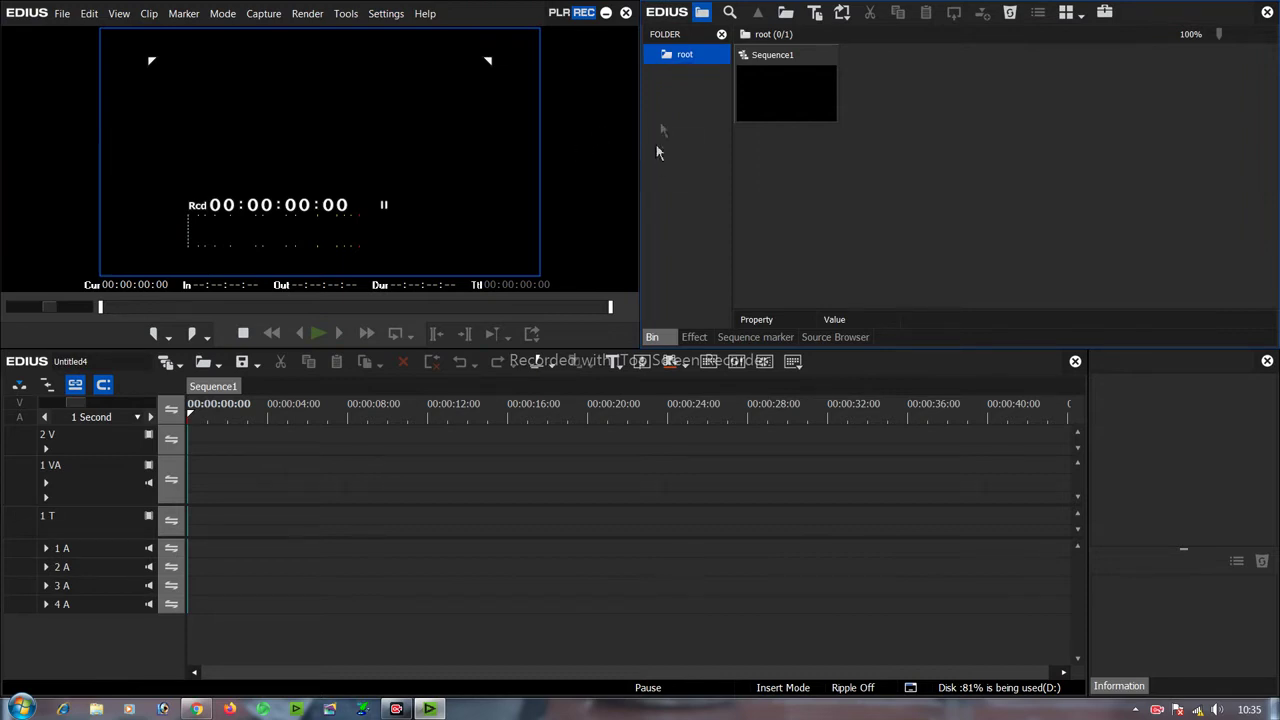
- Narrow the bin palette and the preview window so that a wide gap opens between them
left_click_drag(641, 190, 880, 186)
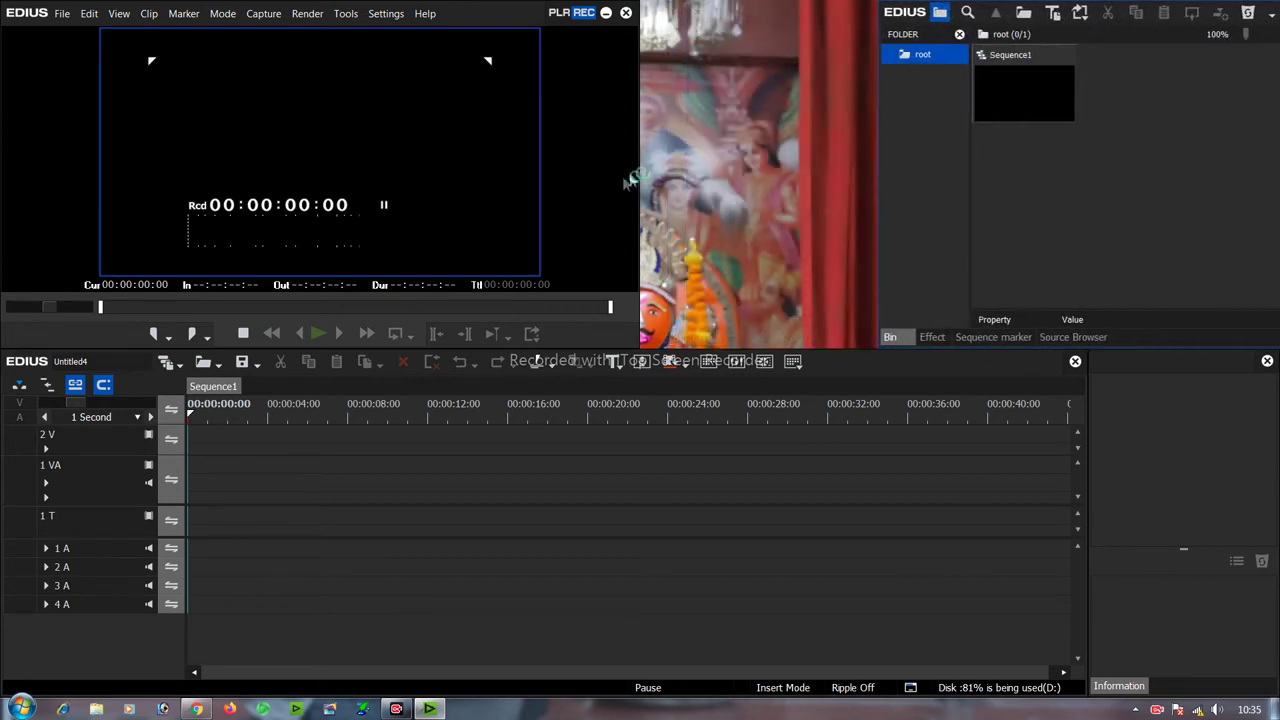
left_click_drag(636, 172, 415, 172)
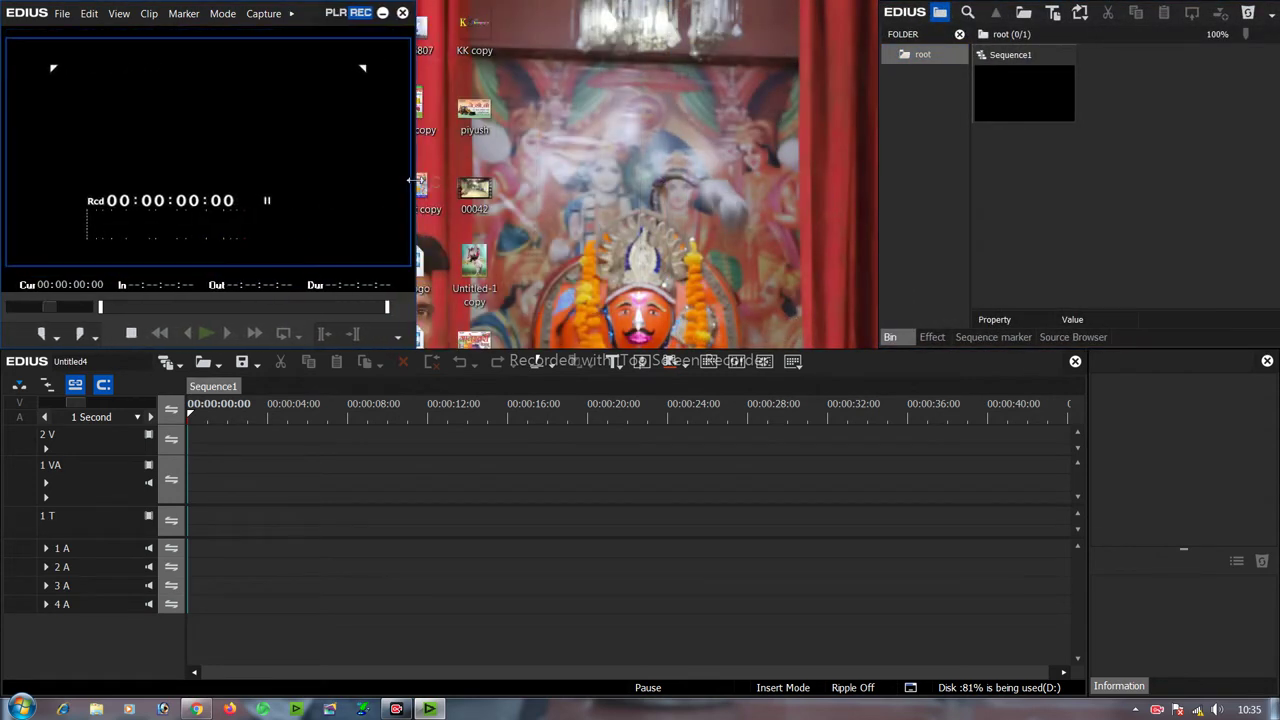
mouse_move(1265, 12)
left_mouse_down()
mouse_move(1208, 14)
mouse_move(1248, 14)
left_mouse_up()
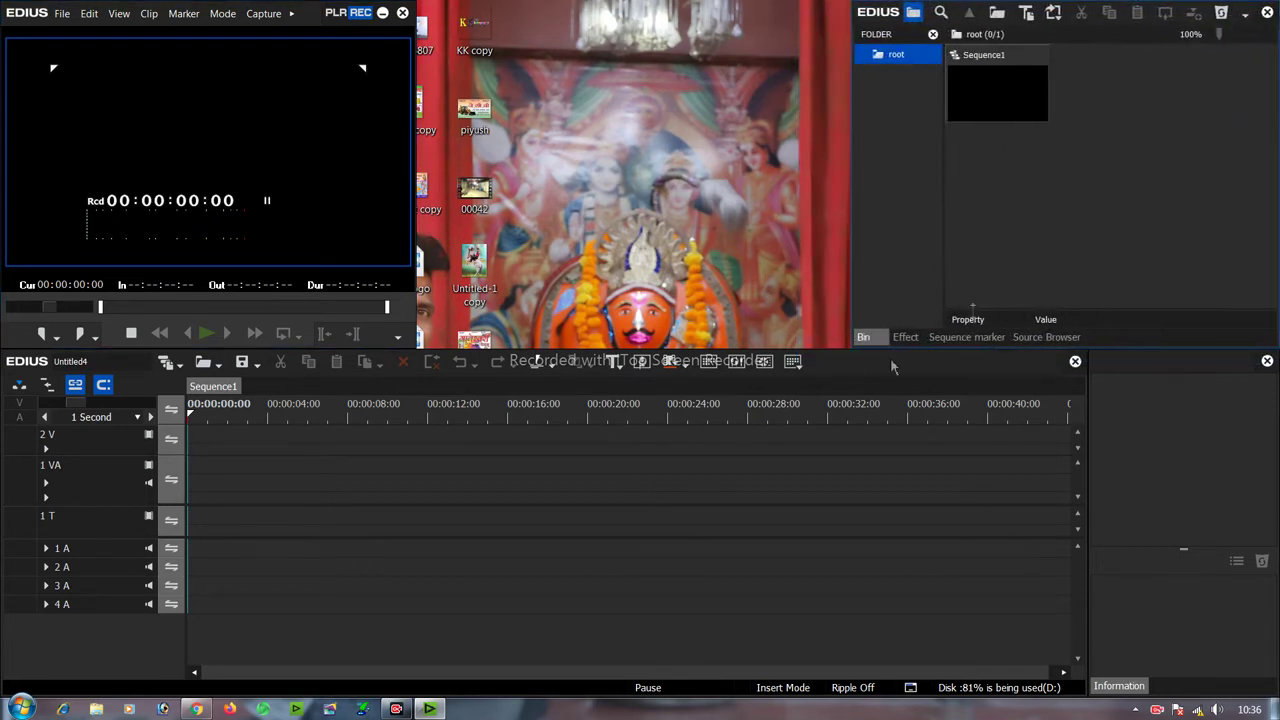
- Detach the Bin into its own window and place it between the preview window and the Effect palette
left_click_drag(871, 337, 683, 318)
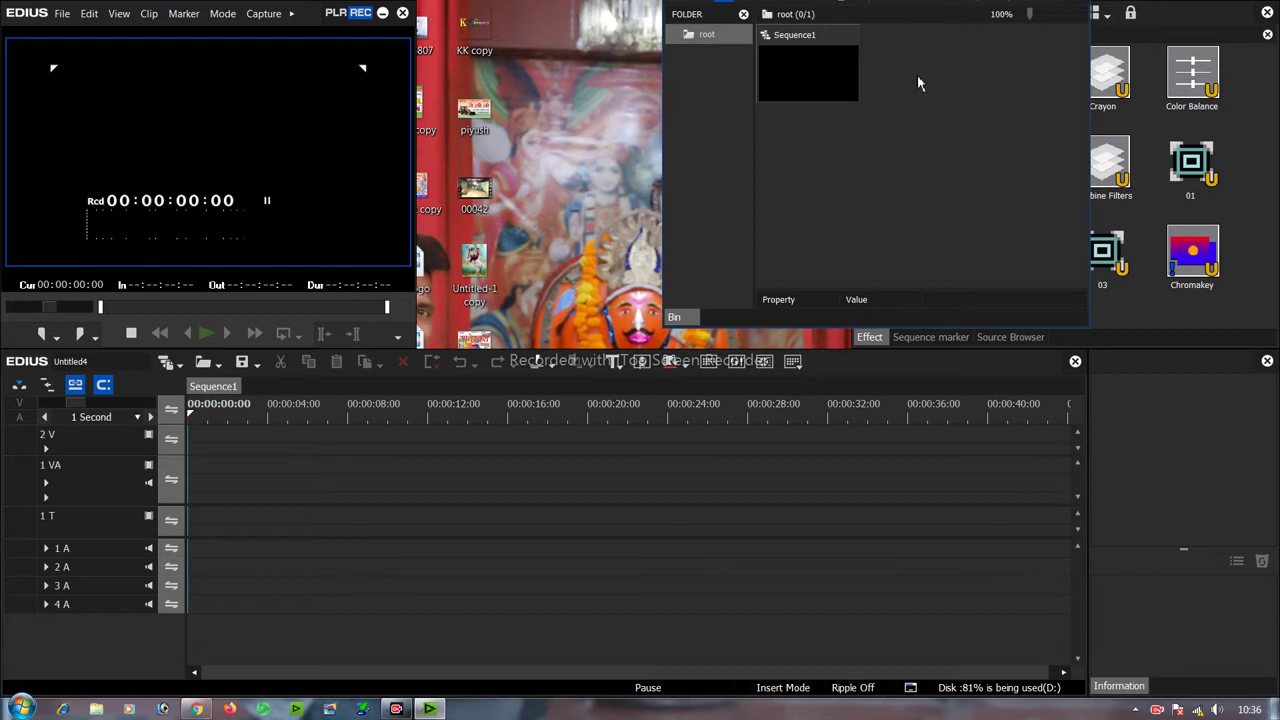
left_click_drag(998, 327, 990, 345)
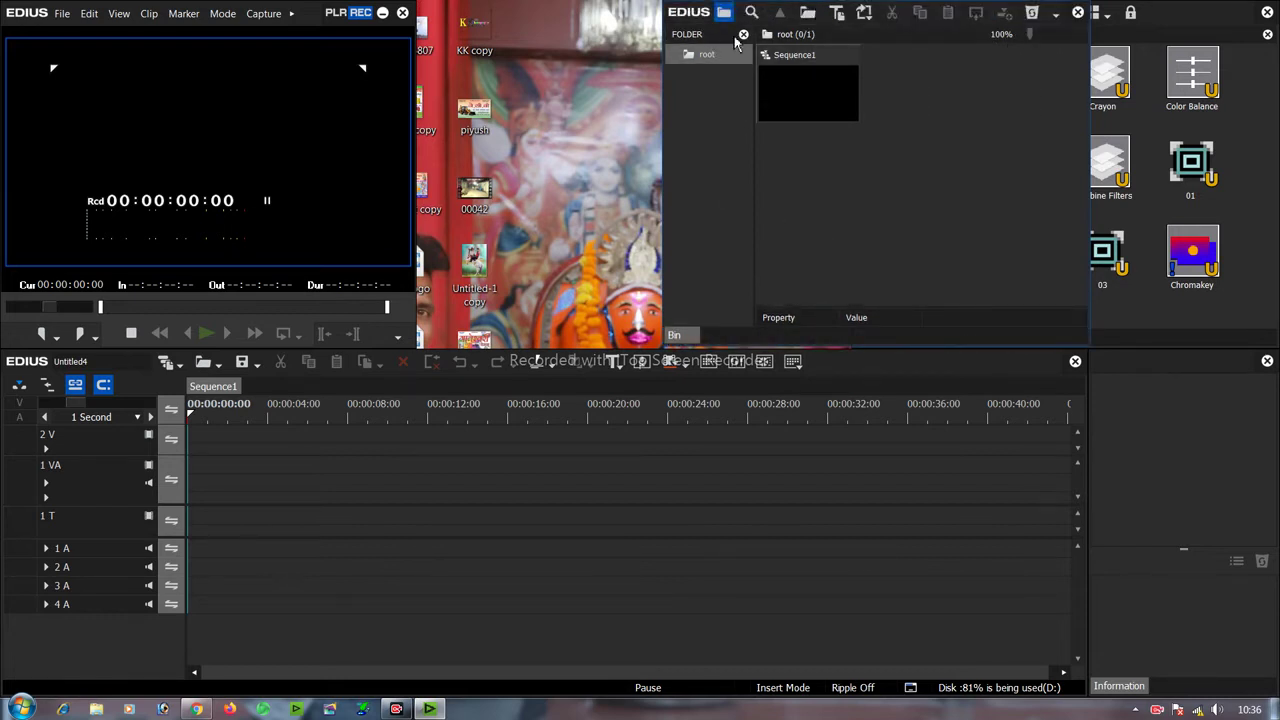
left_click_drag(1012, 2, 1005, 53)
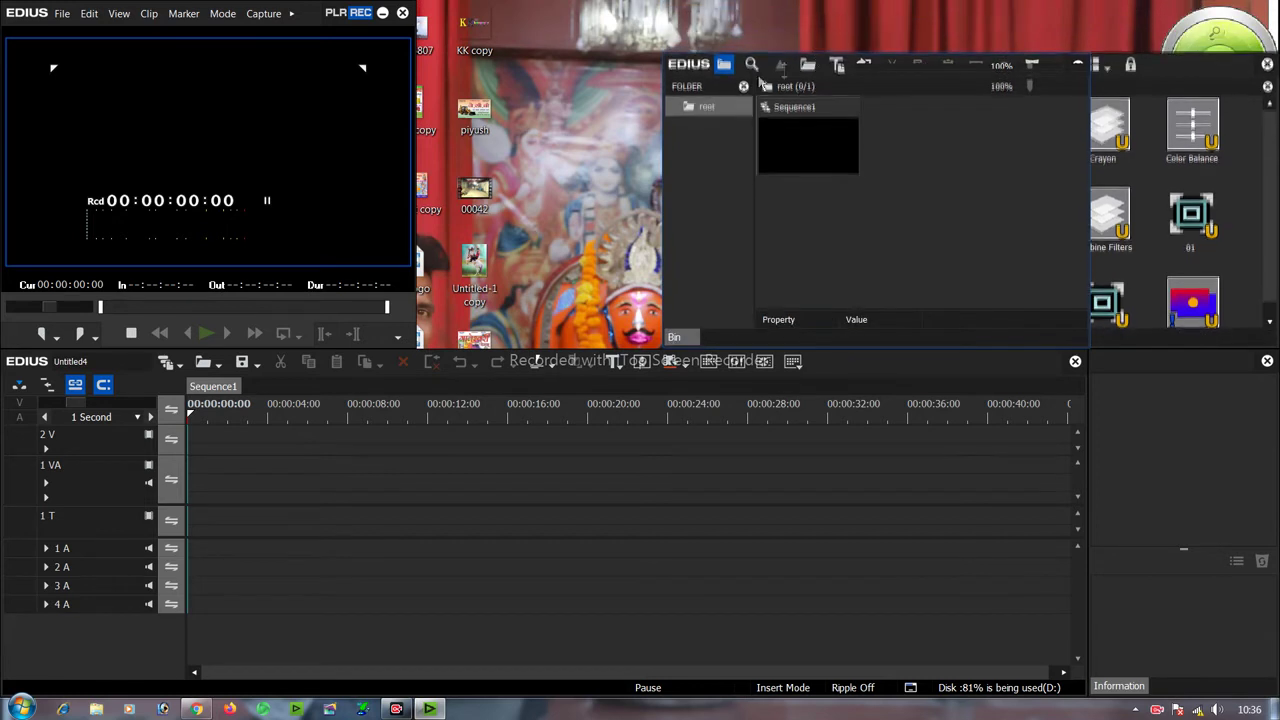
left_click_drag(737, 60, 512, 10)
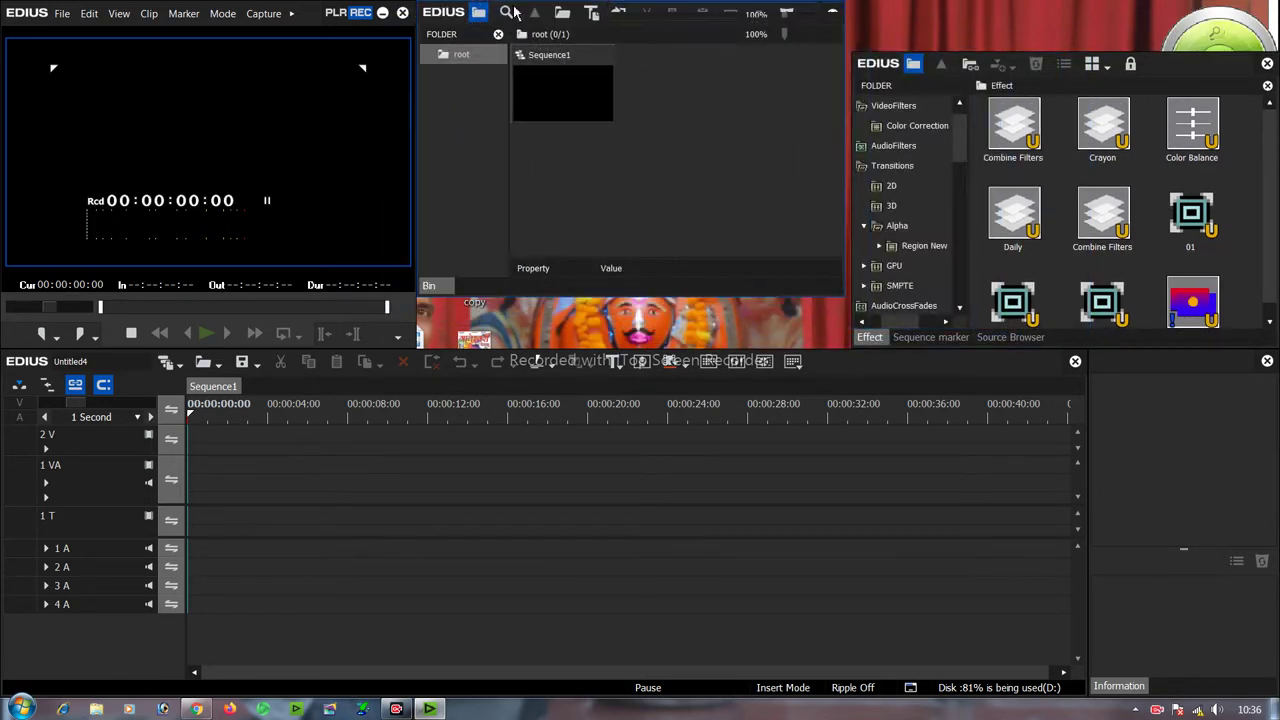
- Stretch the Bin and Effect palette to the full height above the timeline and close the gap between them
left_click_drag(589, 295, 582, 348)
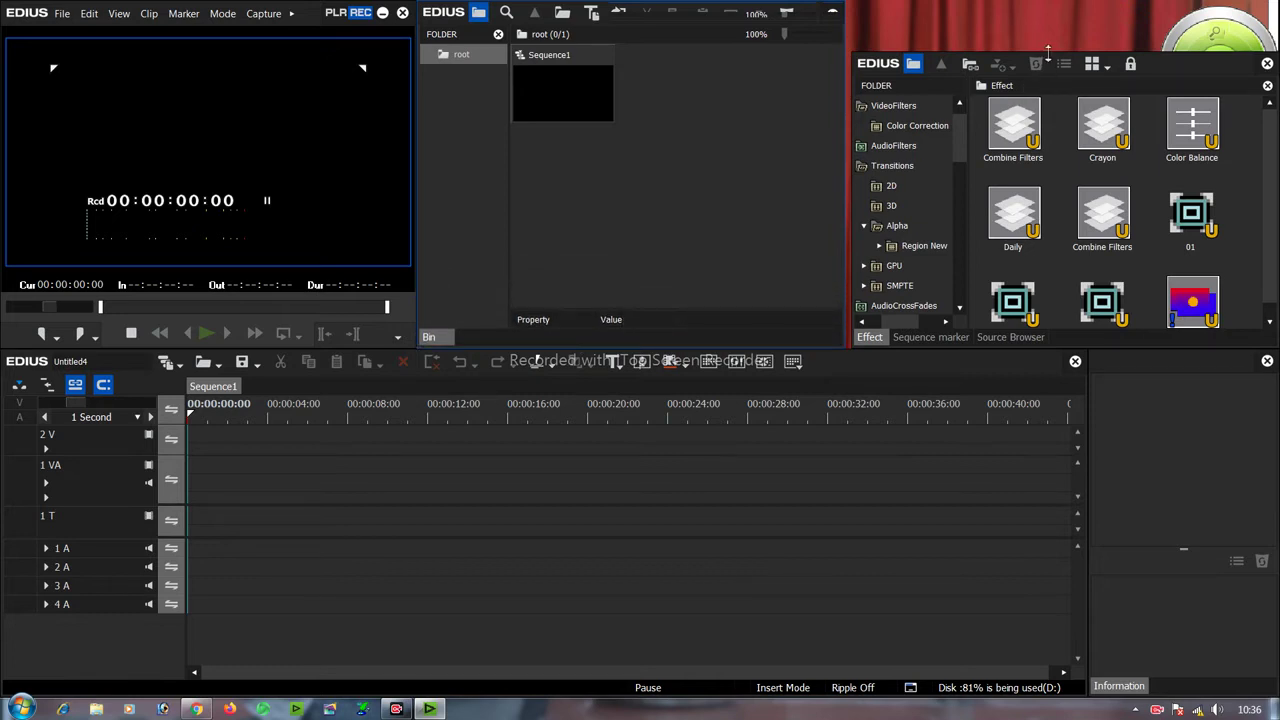
left_click_drag(1047, 50, 1047, 0)
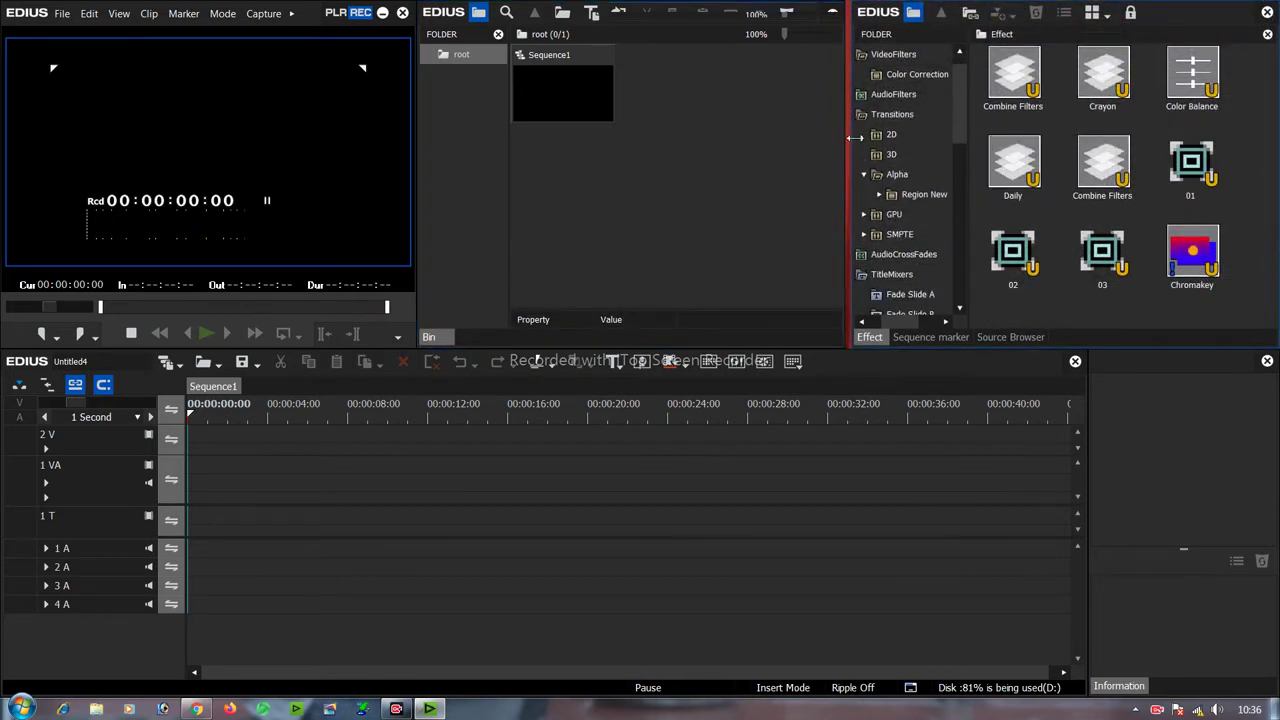
left_click_drag(855, 137, 849, 137)
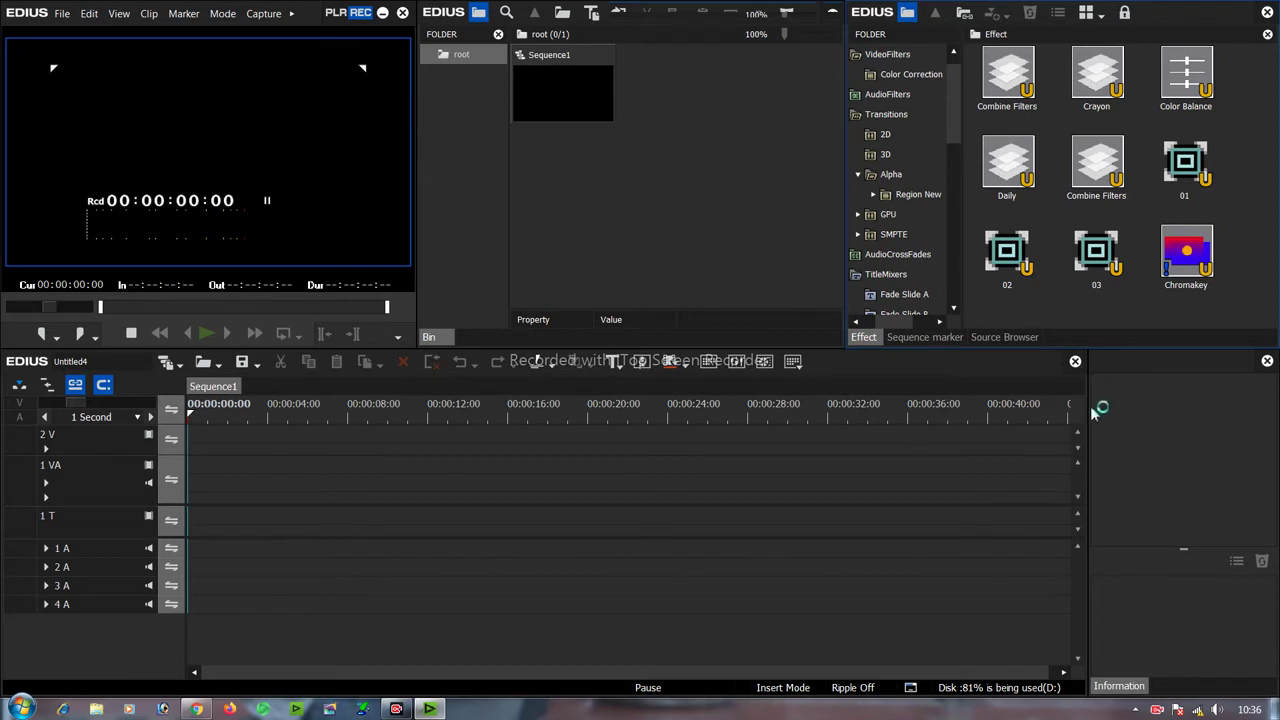
- Narrow the Information palette, widen the timeline to meet it, and extend the preview window down to the timeline
left_click_drag(1089, 392, 1162, 378)
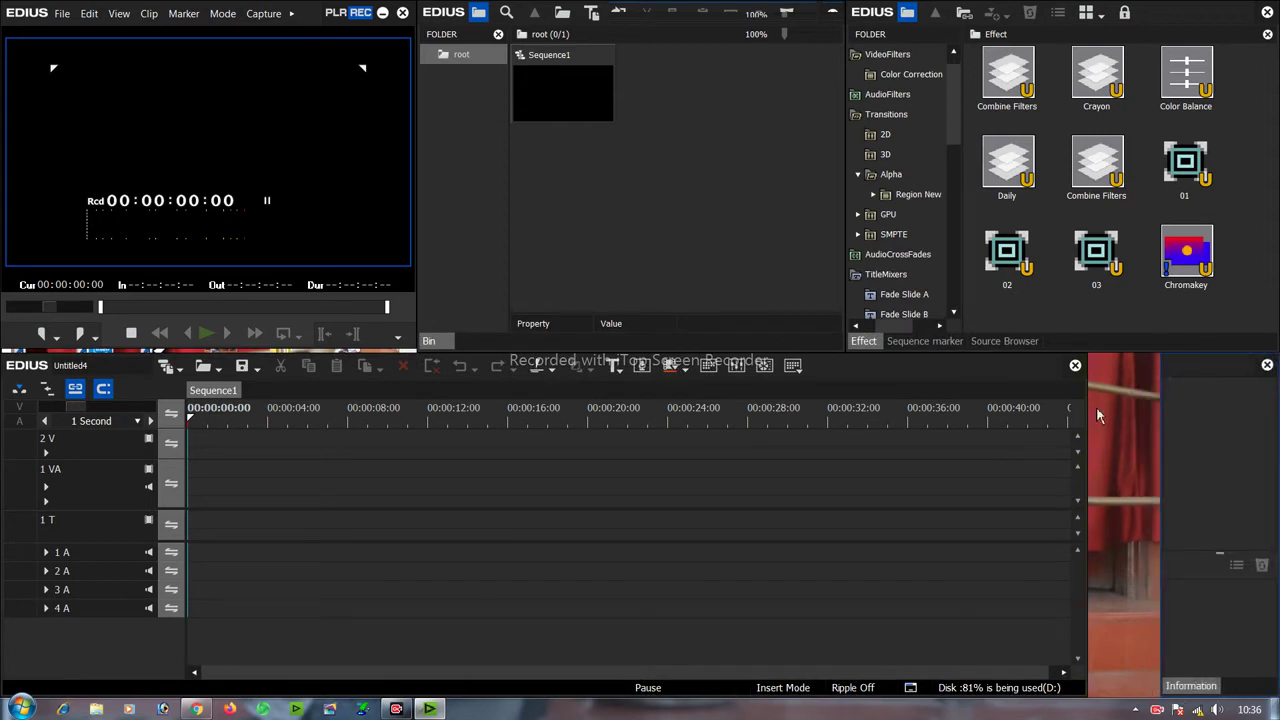
left_click_drag(1088, 421, 1162, 419)
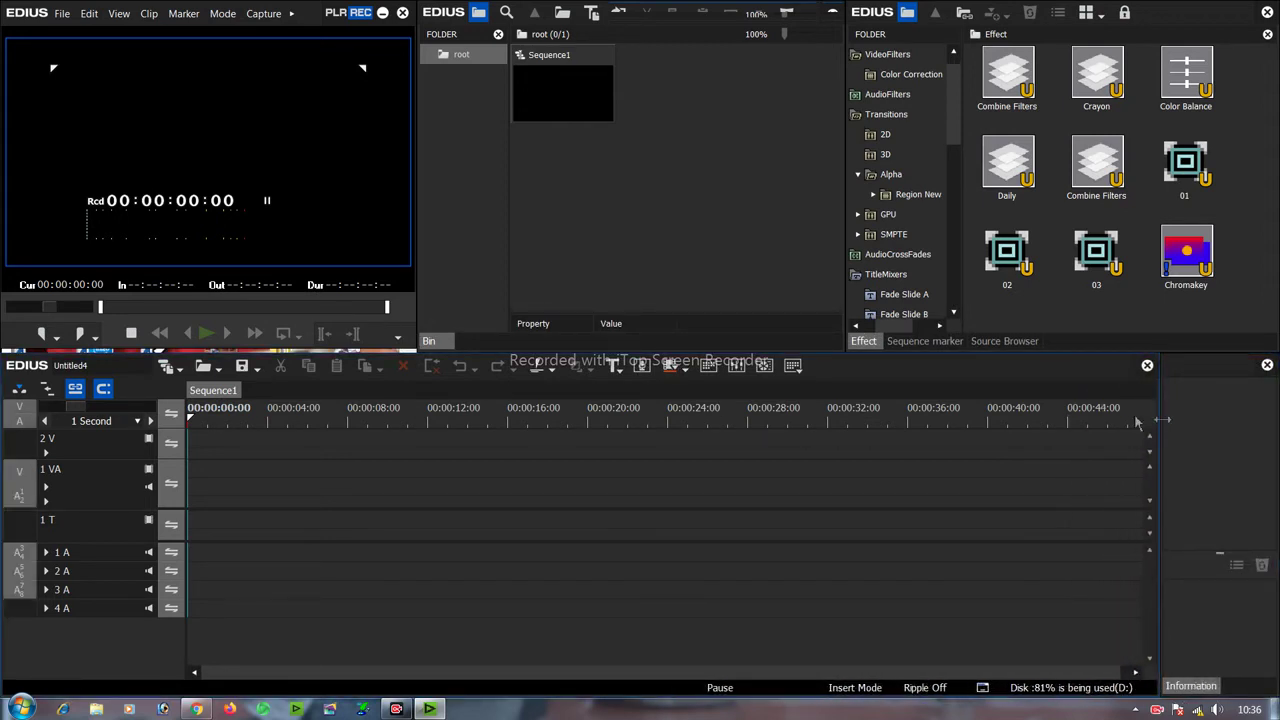
left_click_drag(384, 350, 381, 355)
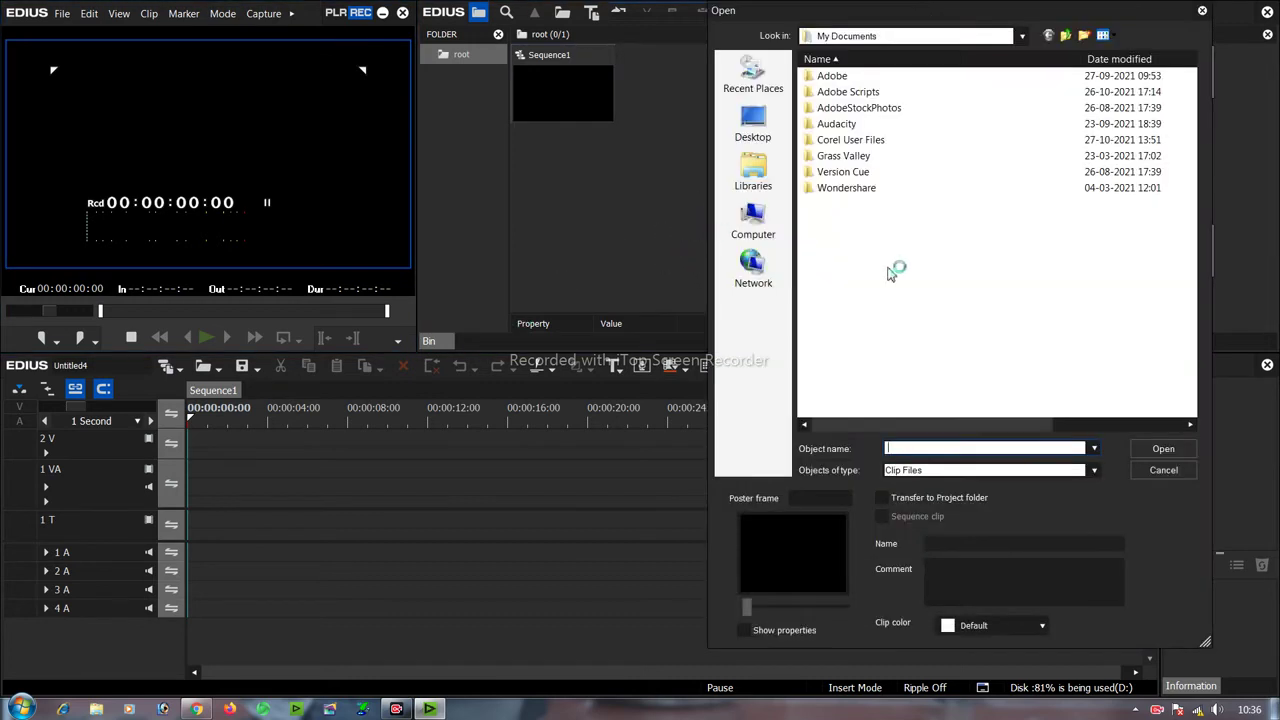
- Import the logo video from the Desktop into the bin and place it at the start of track 1 VA
left_click(752, 218)
double_click(1083, 102)
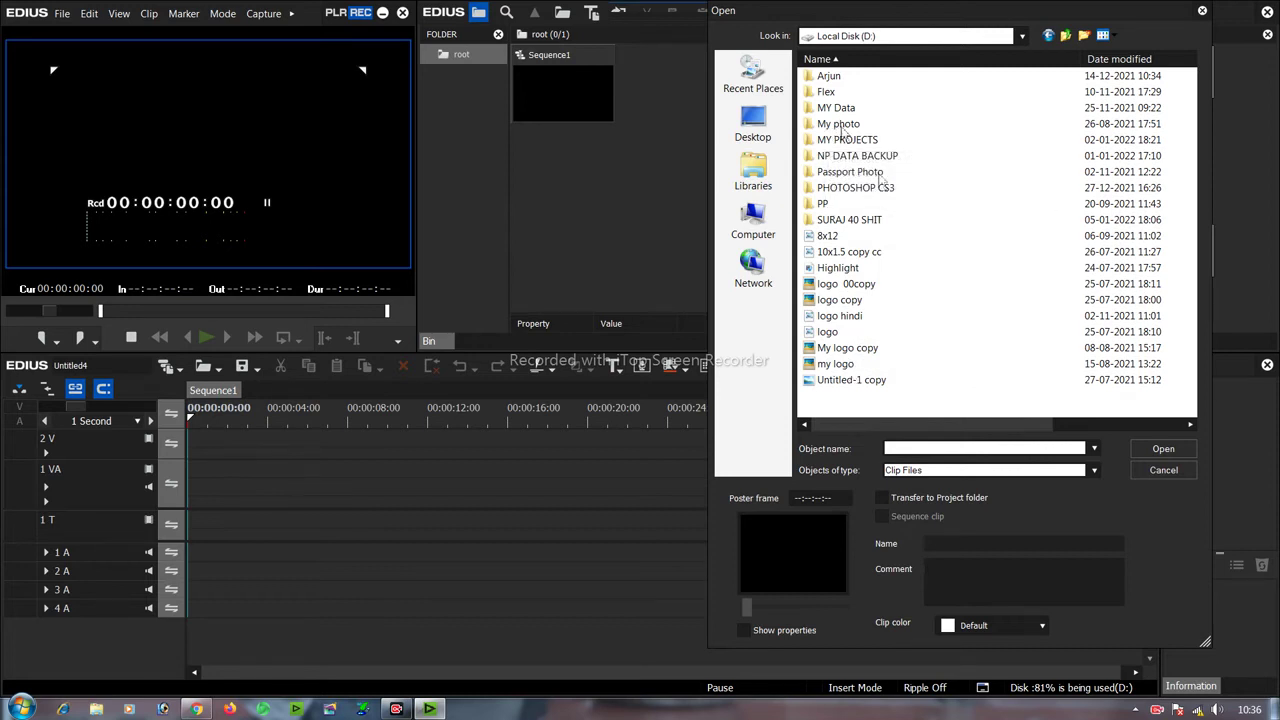
left_click(753, 125)
left_click(962, 256)
scroll(965, 263, "down", 2)
scroll(962, 265, "down", 5)
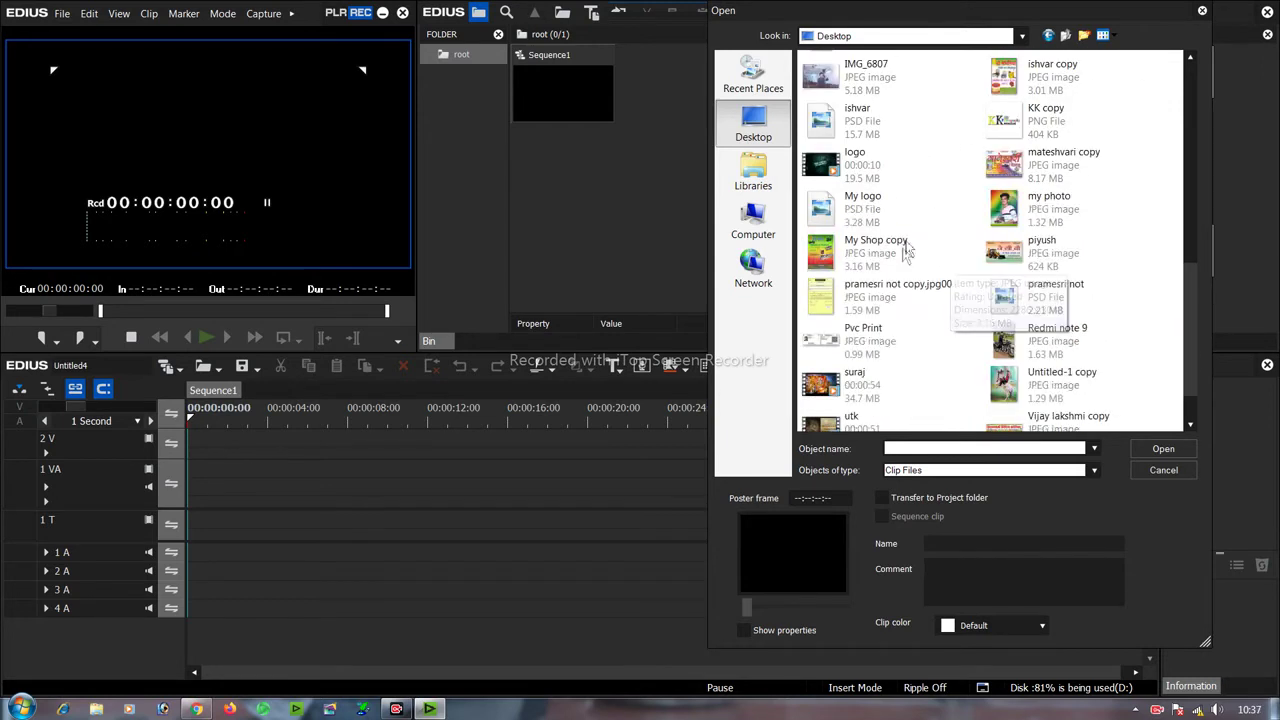
left_click(858, 165)
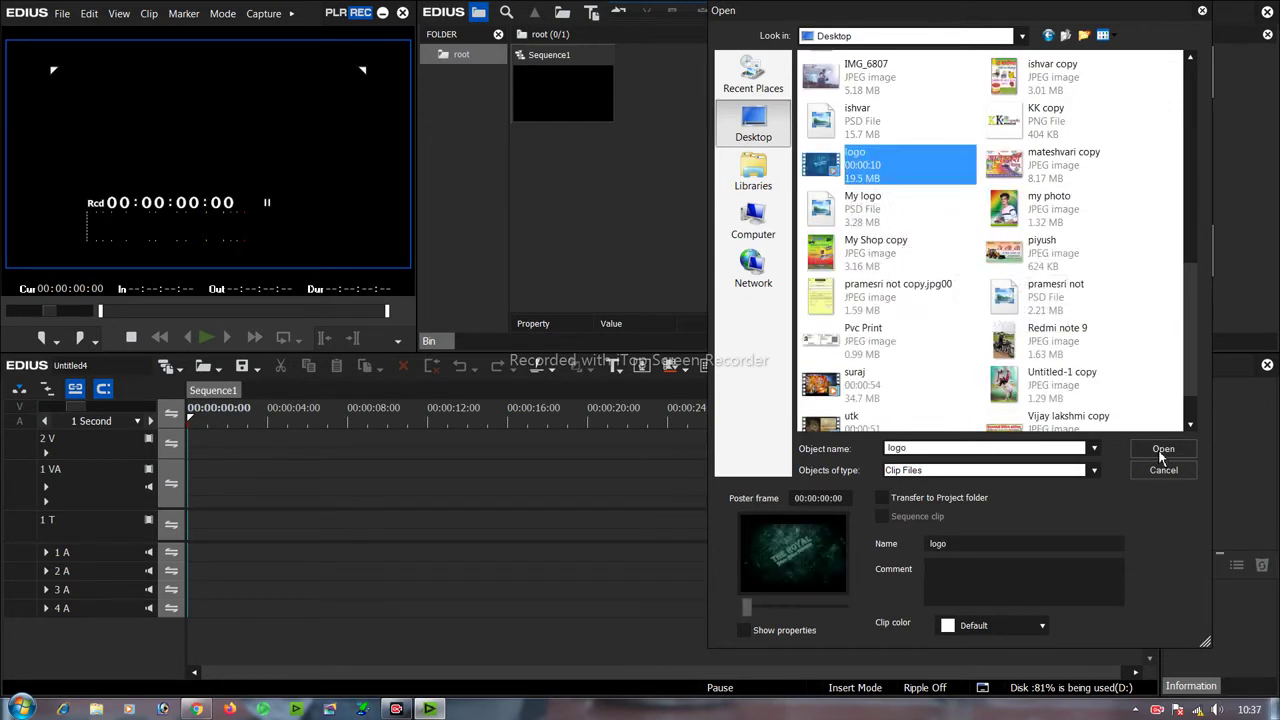
left_click(1164, 451)
left_click_drag(684, 107, 195, 482)
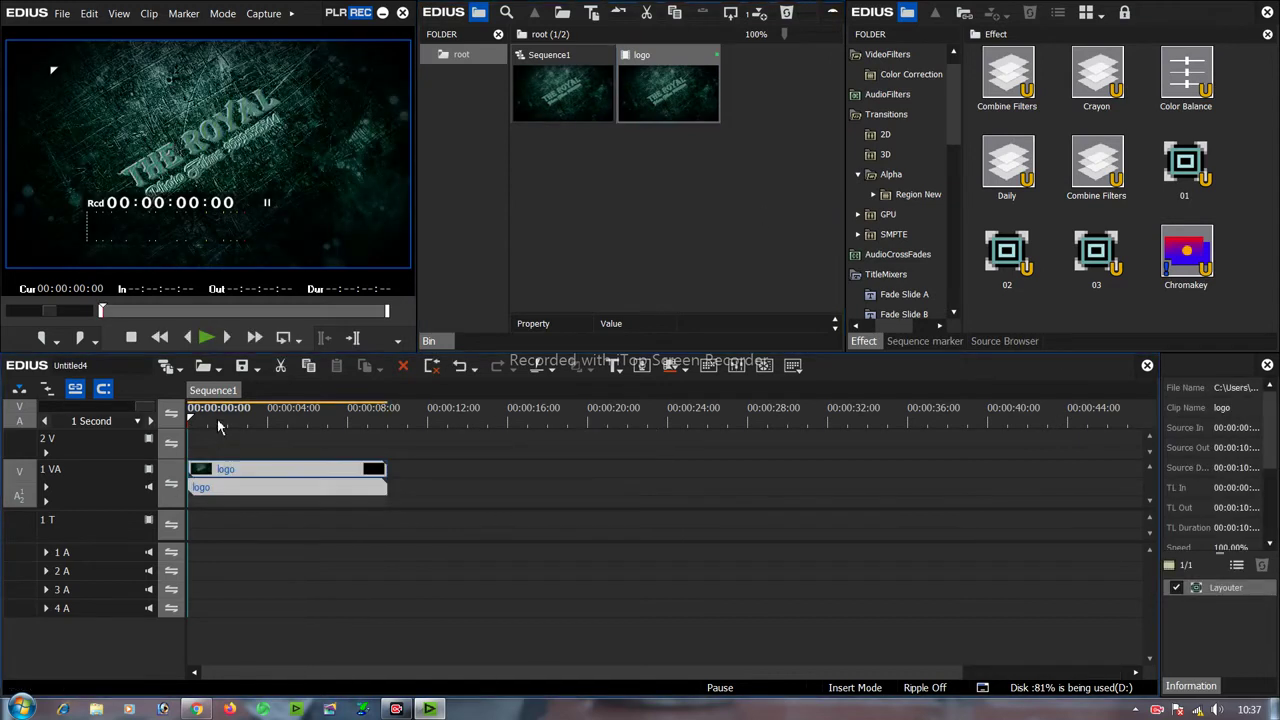
- Play back the logo clip, return to its start and scrub the playhead to 00:00:02:05
key("space")
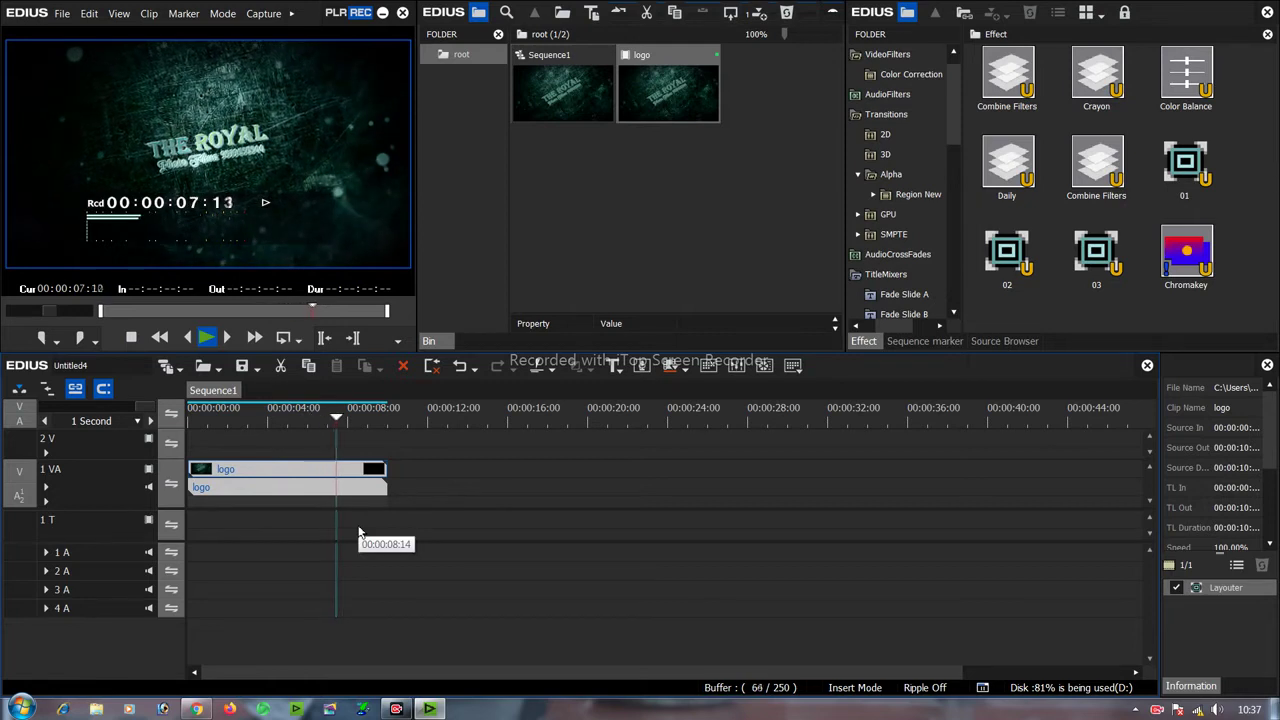
key("space")
key("Home")
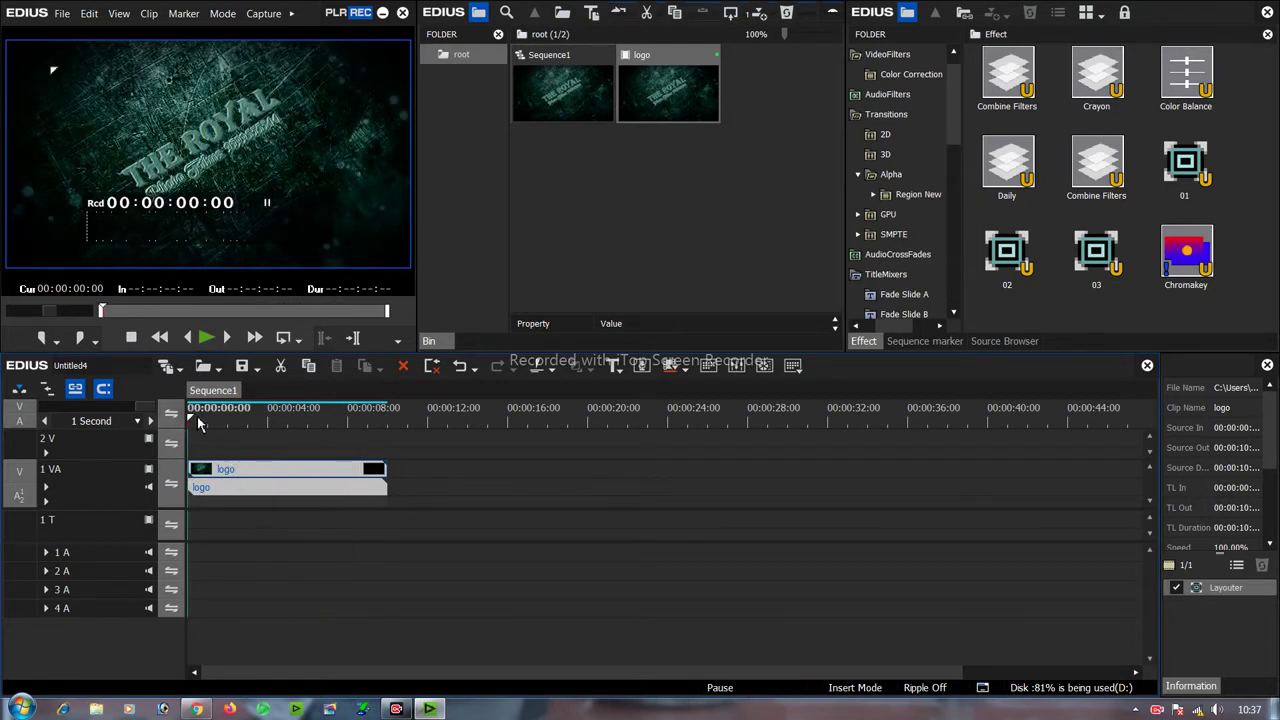
left_click_drag(198, 424, 242, 427)
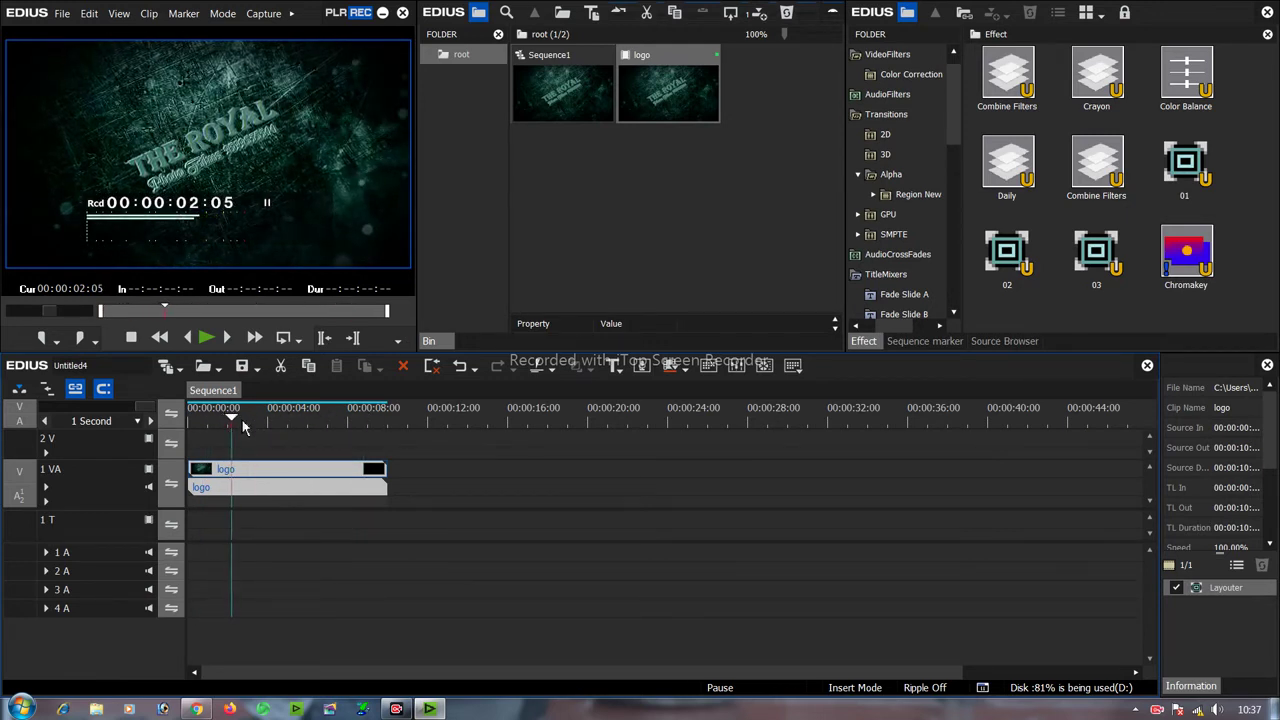
- Examine the logo clip at different timeline zoom scales with the playhead back at the start, ending at the 2 Seconds scale
scroll(247, 424, "down", 2)
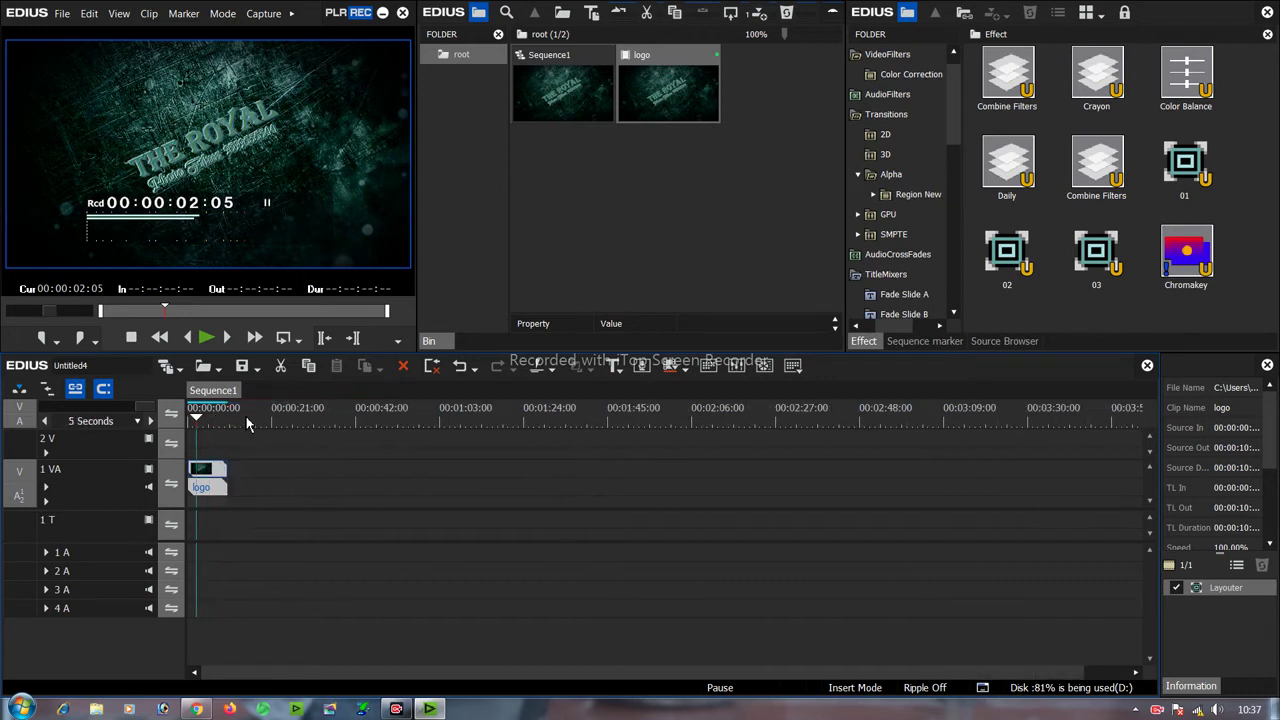
scroll(247, 424, "down", 1)
scroll(247, 424, "up", 1)
scroll(247, 424, "up", 2)
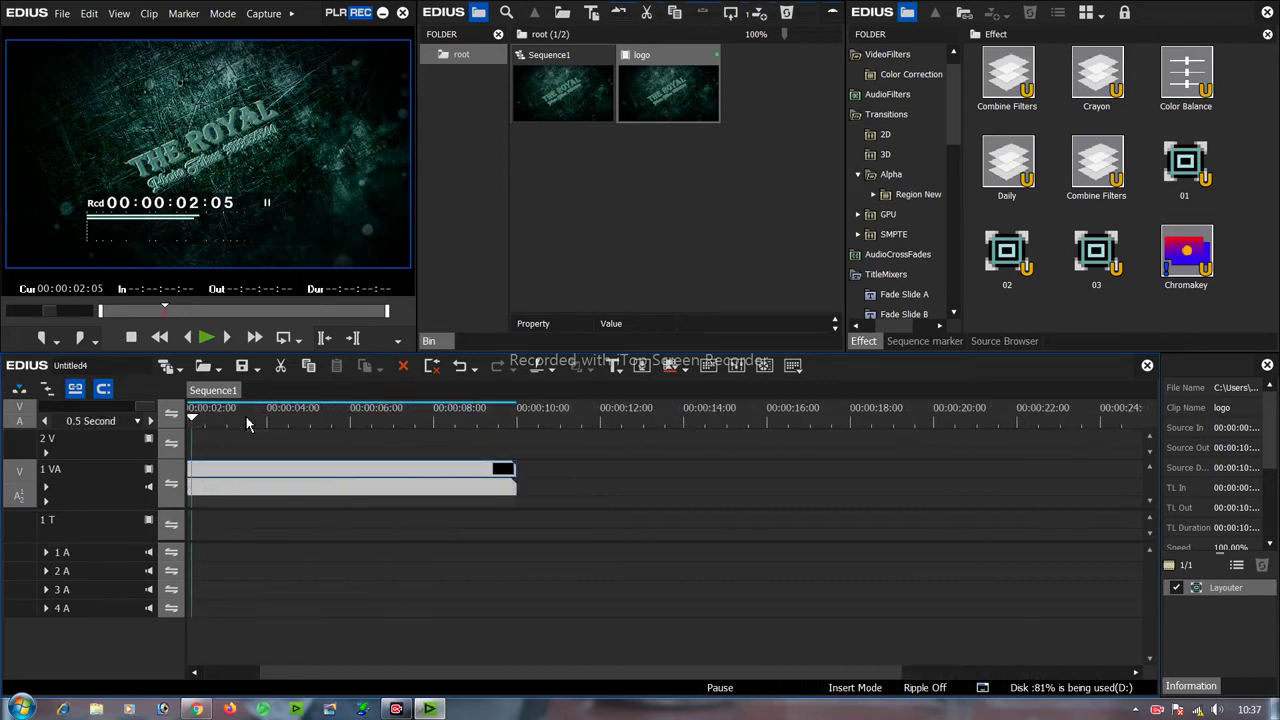
scroll(300, 675, "up", 1)
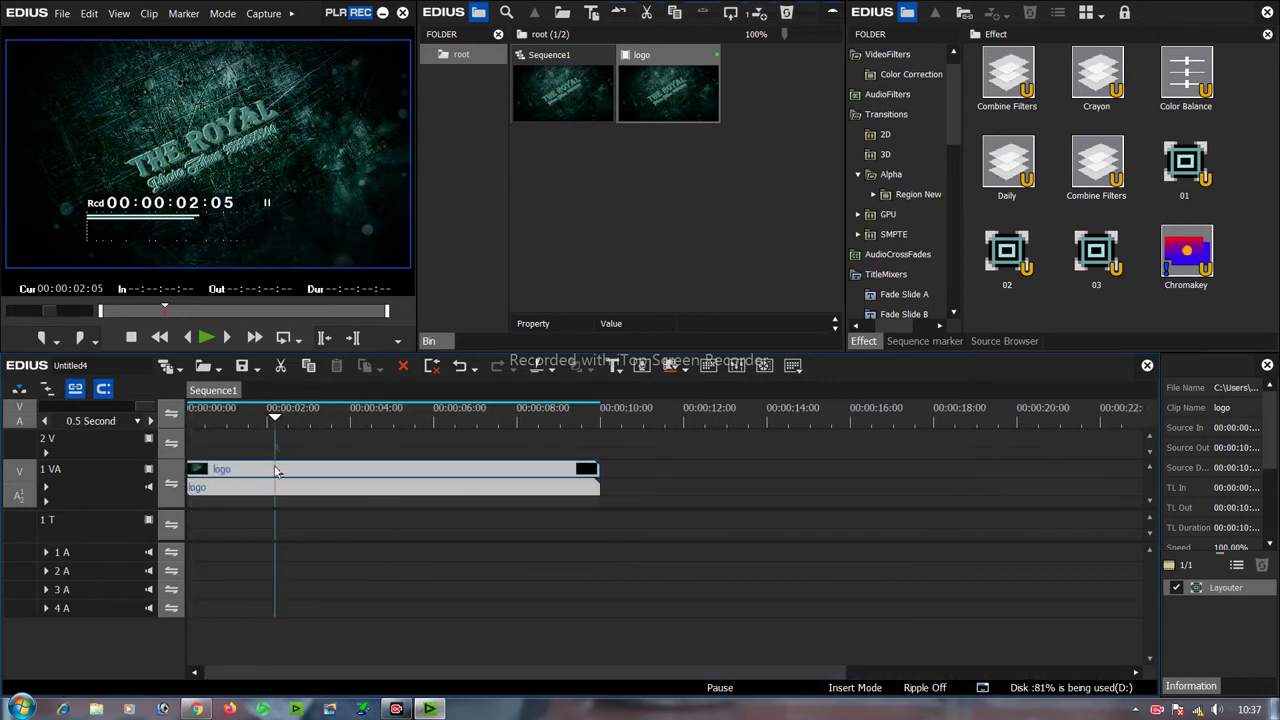
key("Home")
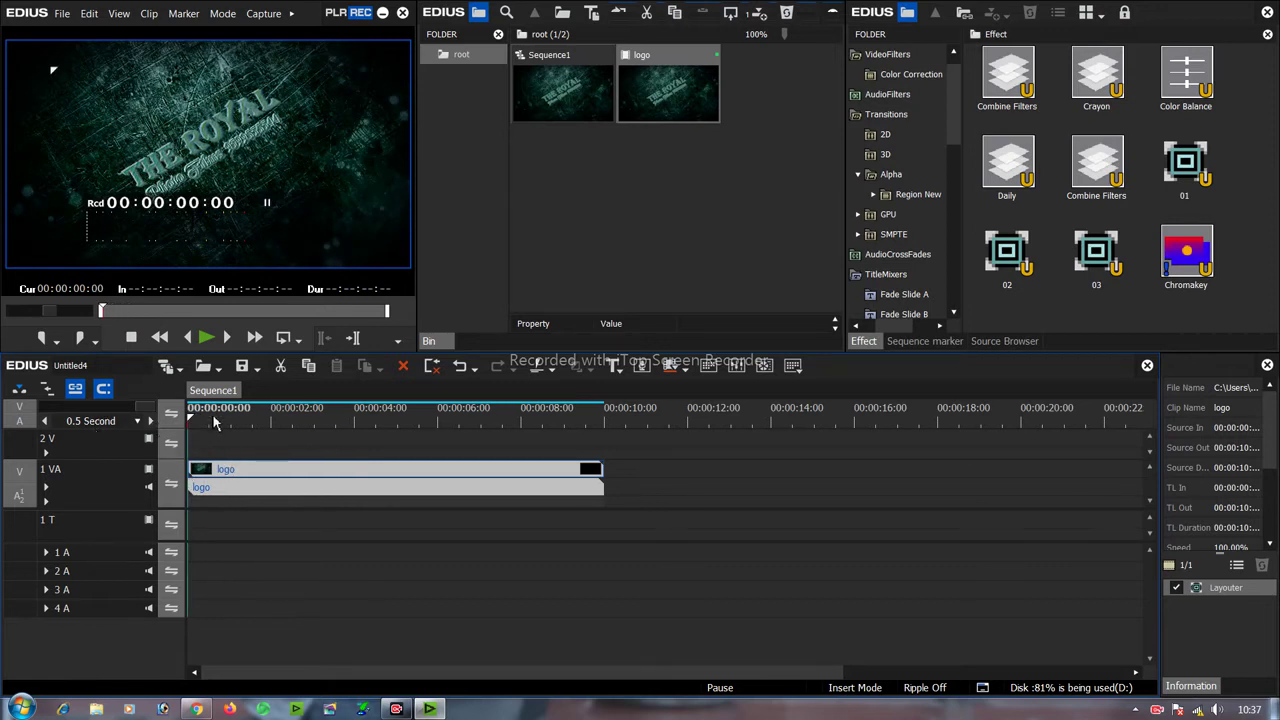
scroll(215, 423, "up", 1)
scroll(218, 425, "down", 3)
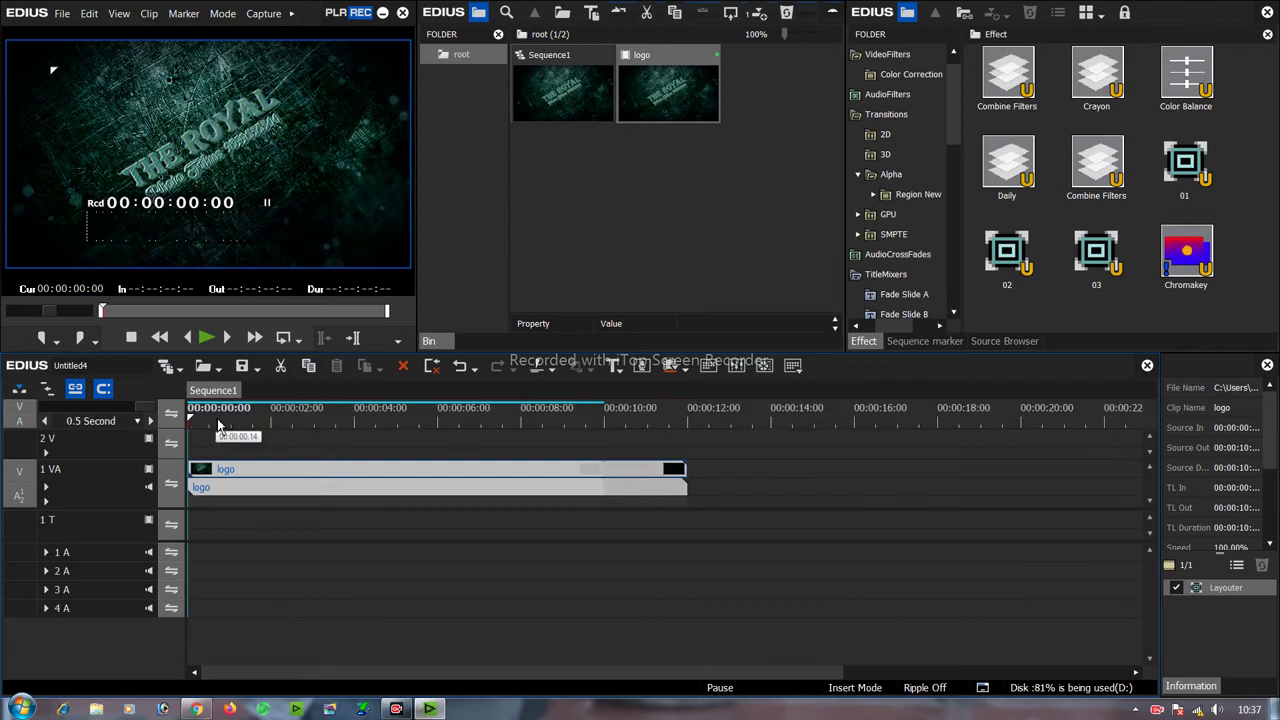
scroll(218, 425, "down", 2)
scroll(218, 425, "up", 3)
scroll(218, 425, "down", 1)
scroll(218, 425, "down", 1)
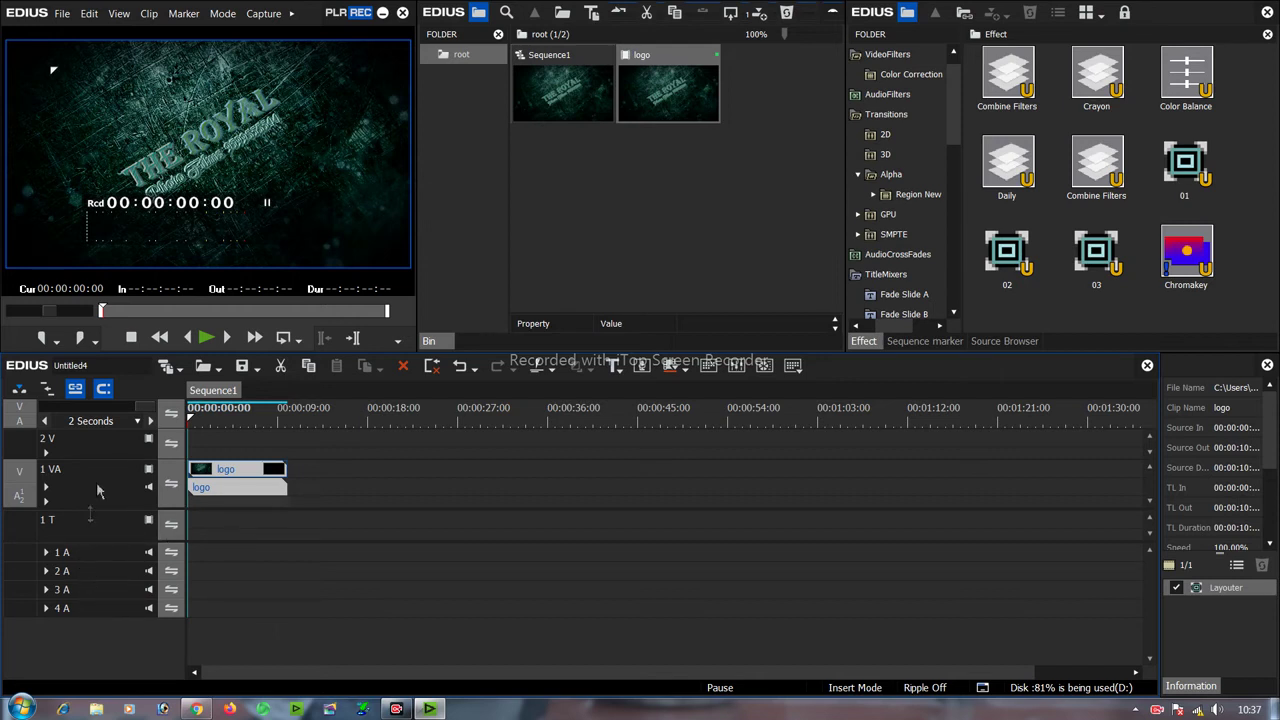
- Add a V track above track 2 V and move the playhead to 00:00:00:24
right_click(89, 450)
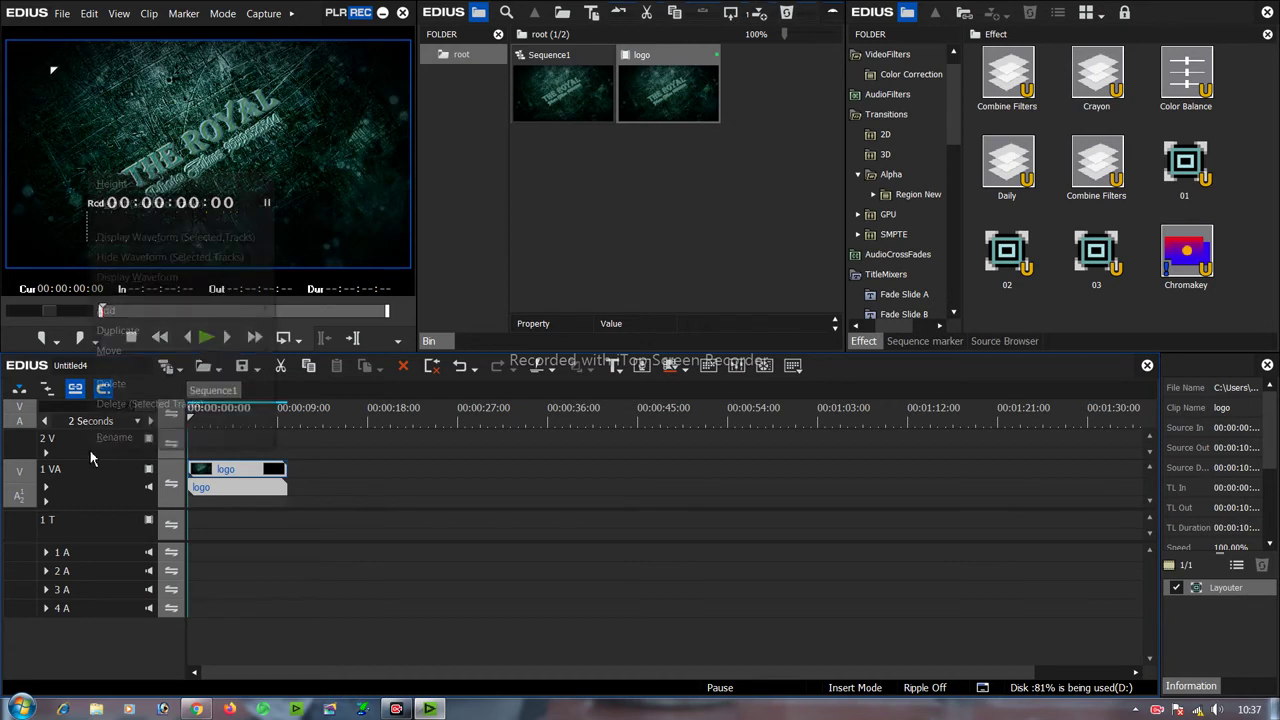
mouse_move(123, 315)
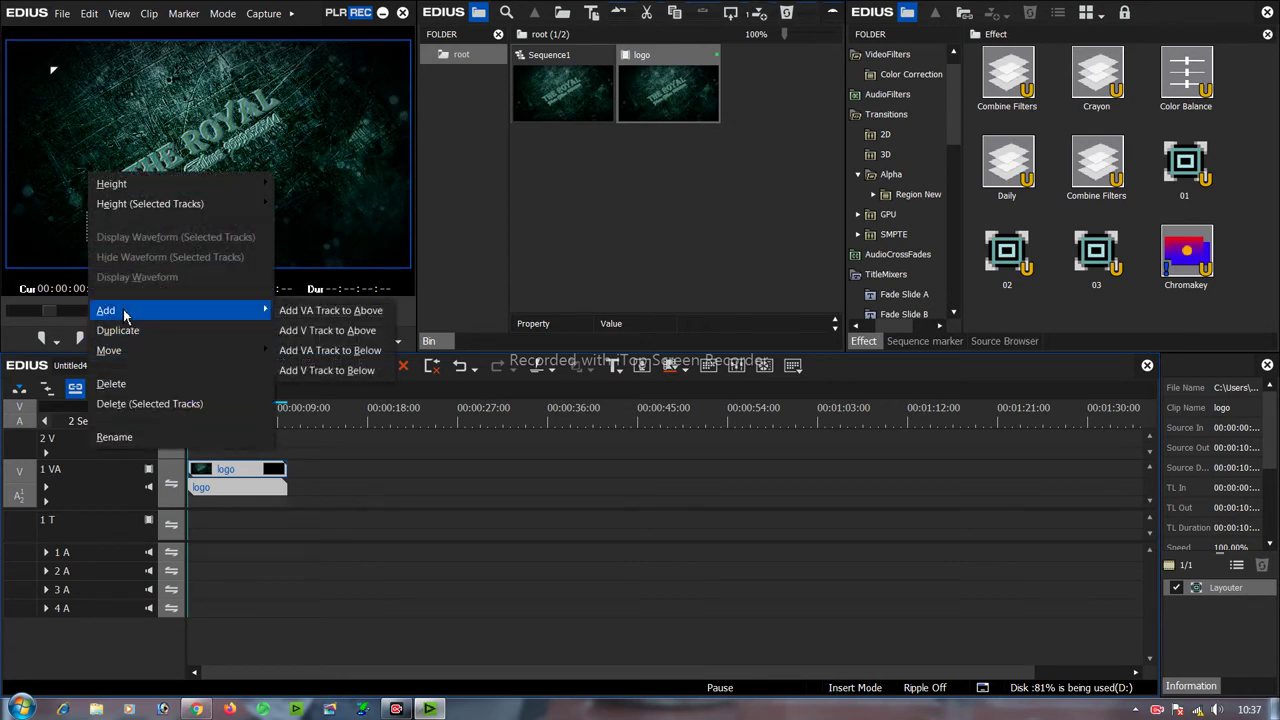
left_click(327, 330)
left_click(516, 543)
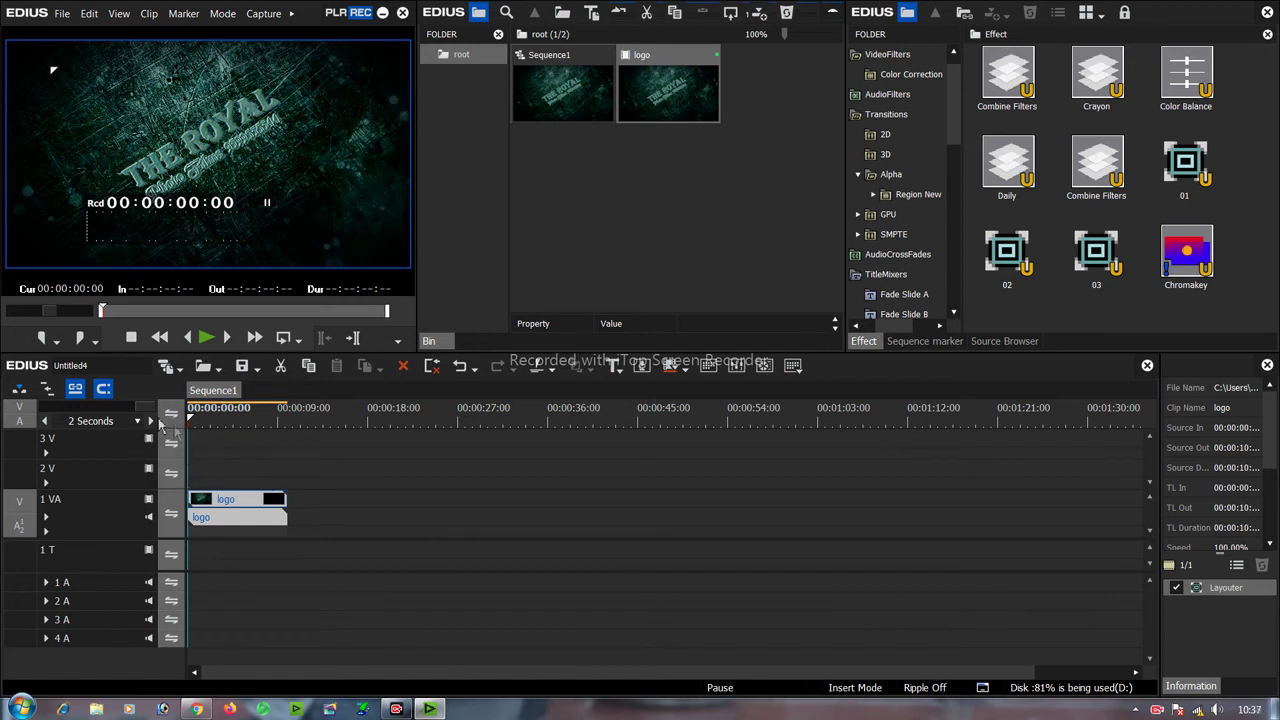
left_click(254, 420)
left_click_drag(286, 430, 196, 432)
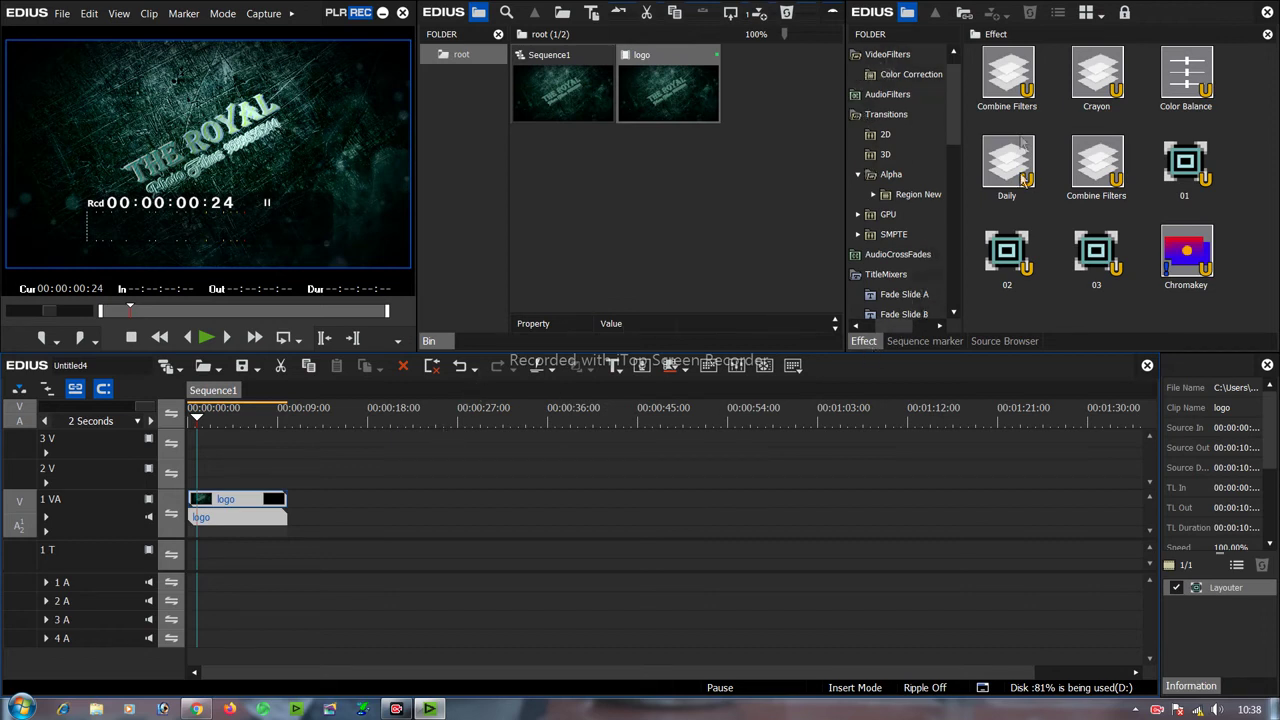
- Browse the VideoFilters effects and their Color Correction subfolder in the effect list
scroll(955, 140, "up", 1)
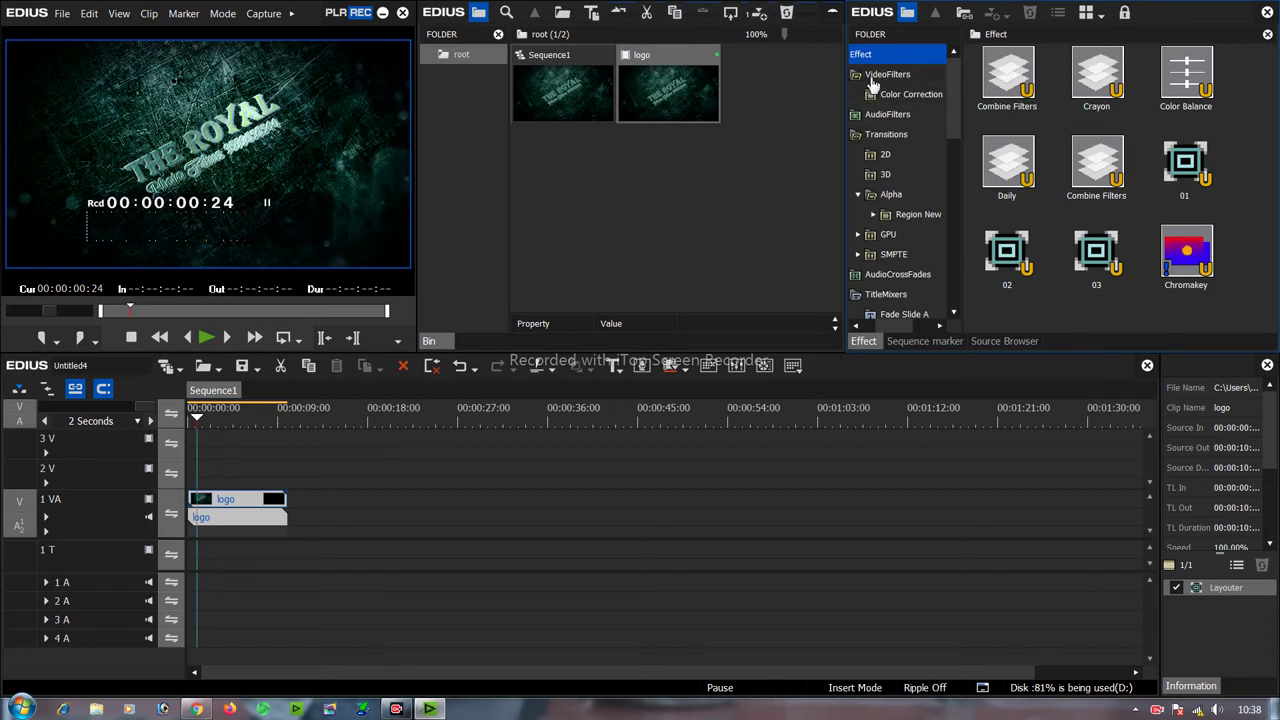
left_click(880, 75)
left_click_drag(891, 328, 866, 328)
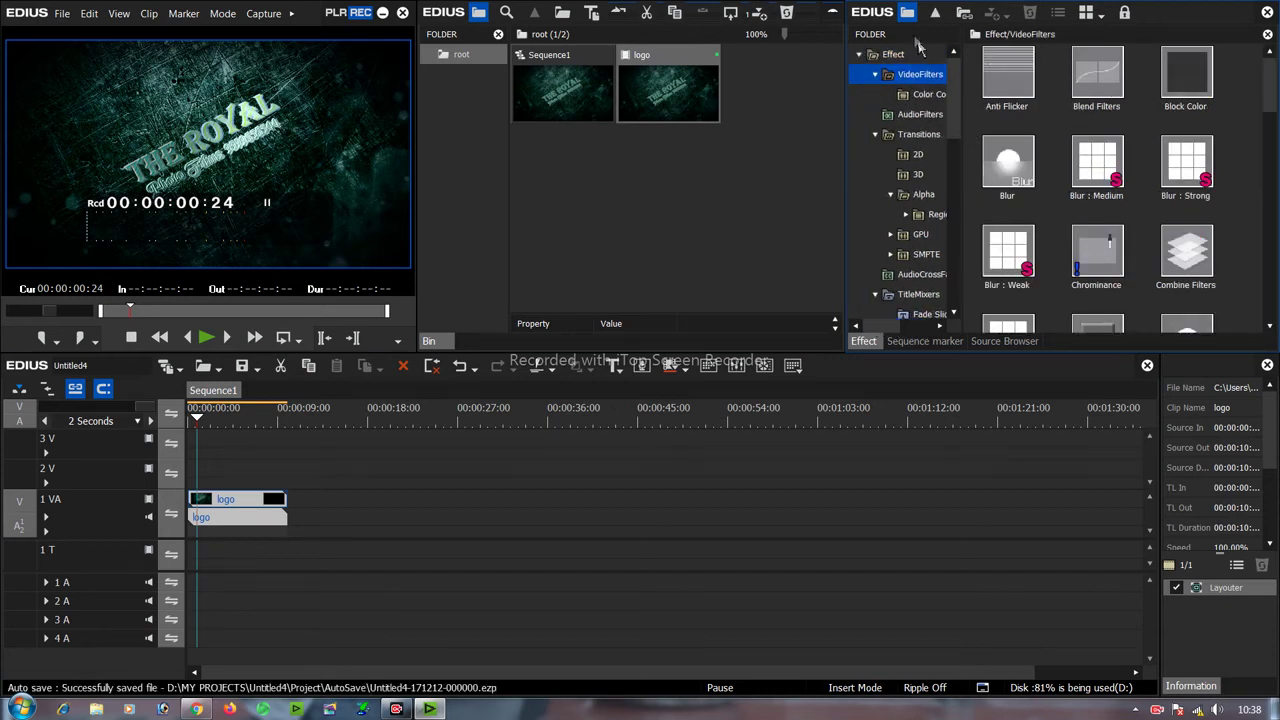
left_click(875, 74)
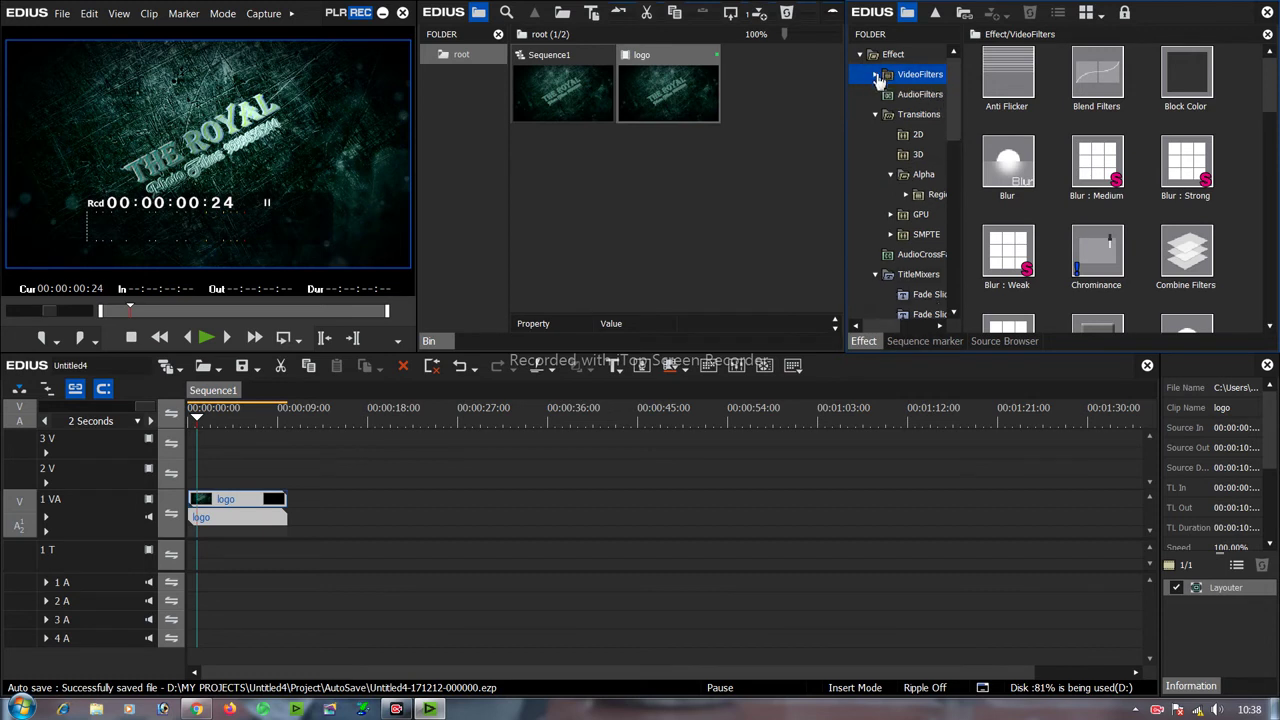
mouse_move(879, 327)
left_mouse_down()
mouse_move(894, 325)
mouse_move(866, 336)
left_mouse_up()
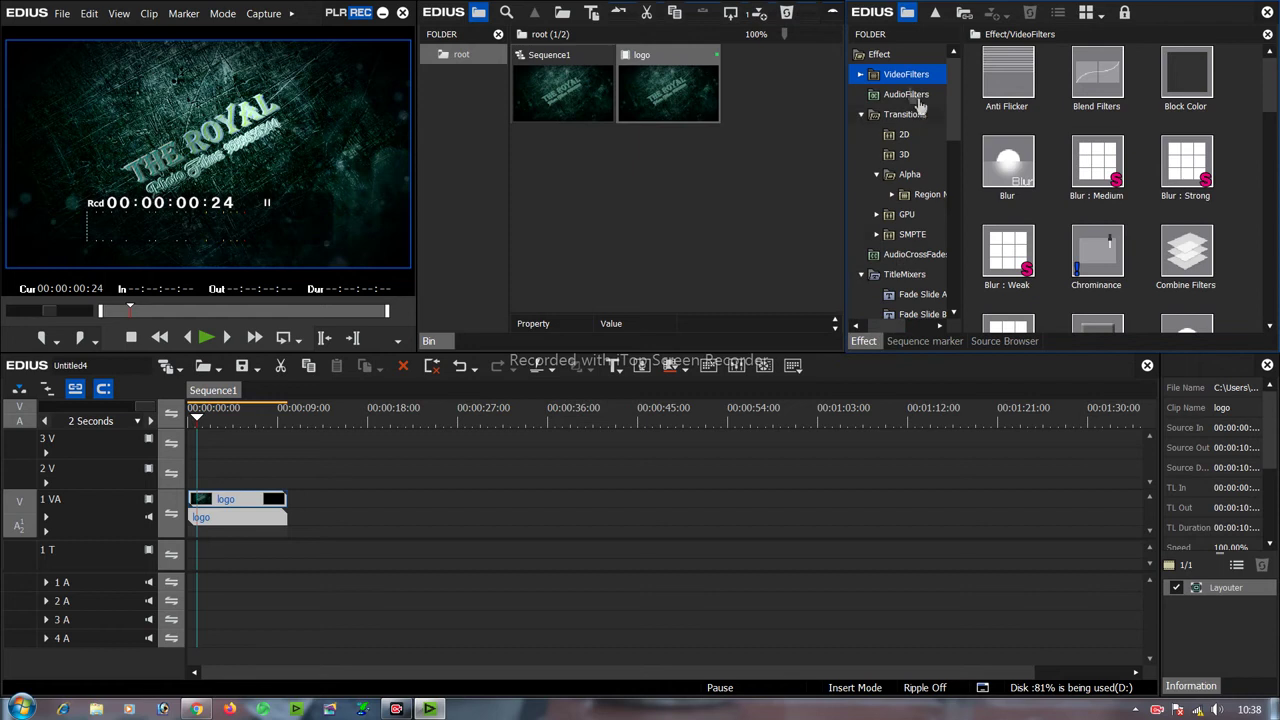
left_click(862, 75)
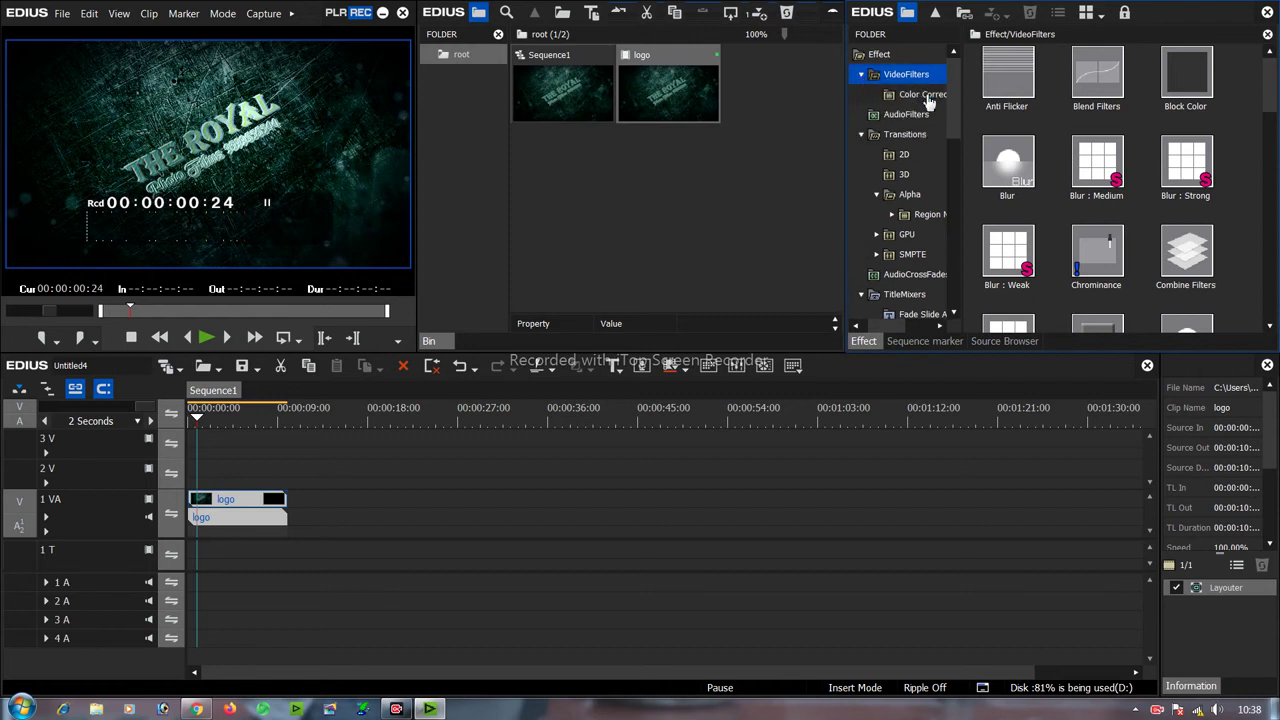
left_click(1015, 114)
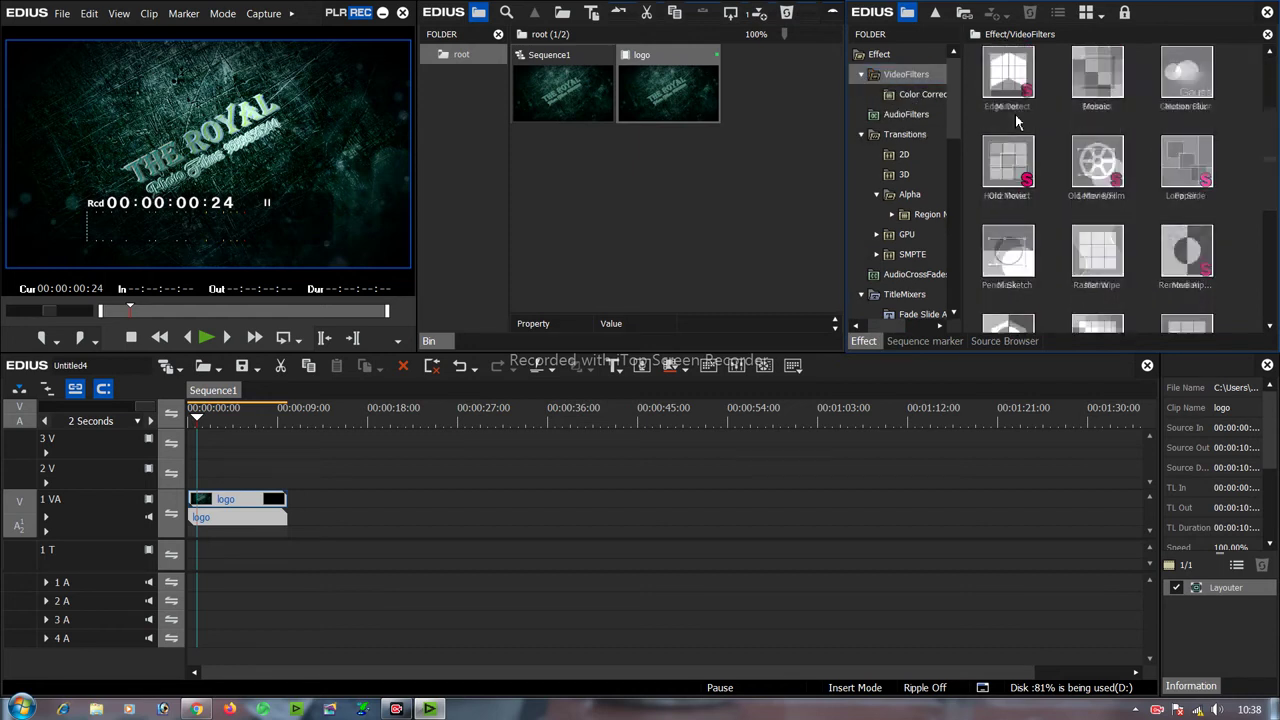
left_click(948, 101)
scroll(1036, 143, "down", 3)
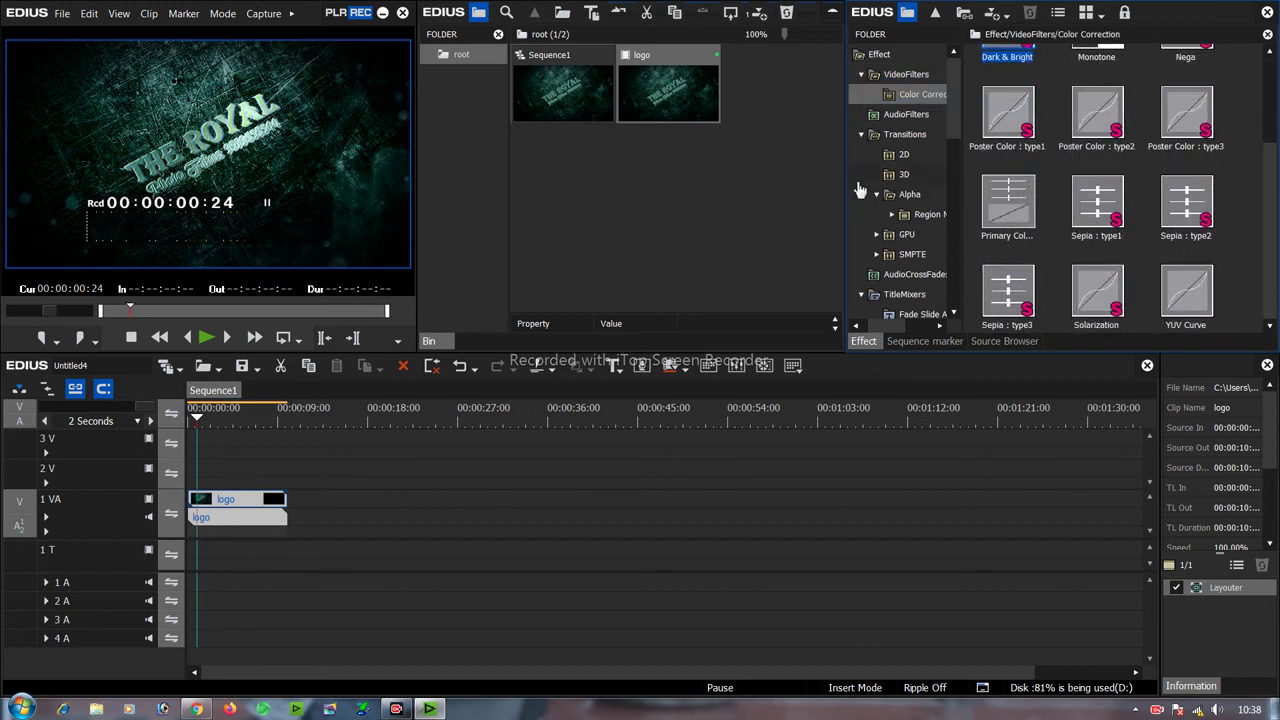
- Look through the AudioFilters effects and the 2D, 3D and Alpha transition folders, down to the title mixers and keyers
left_click(906, 115)
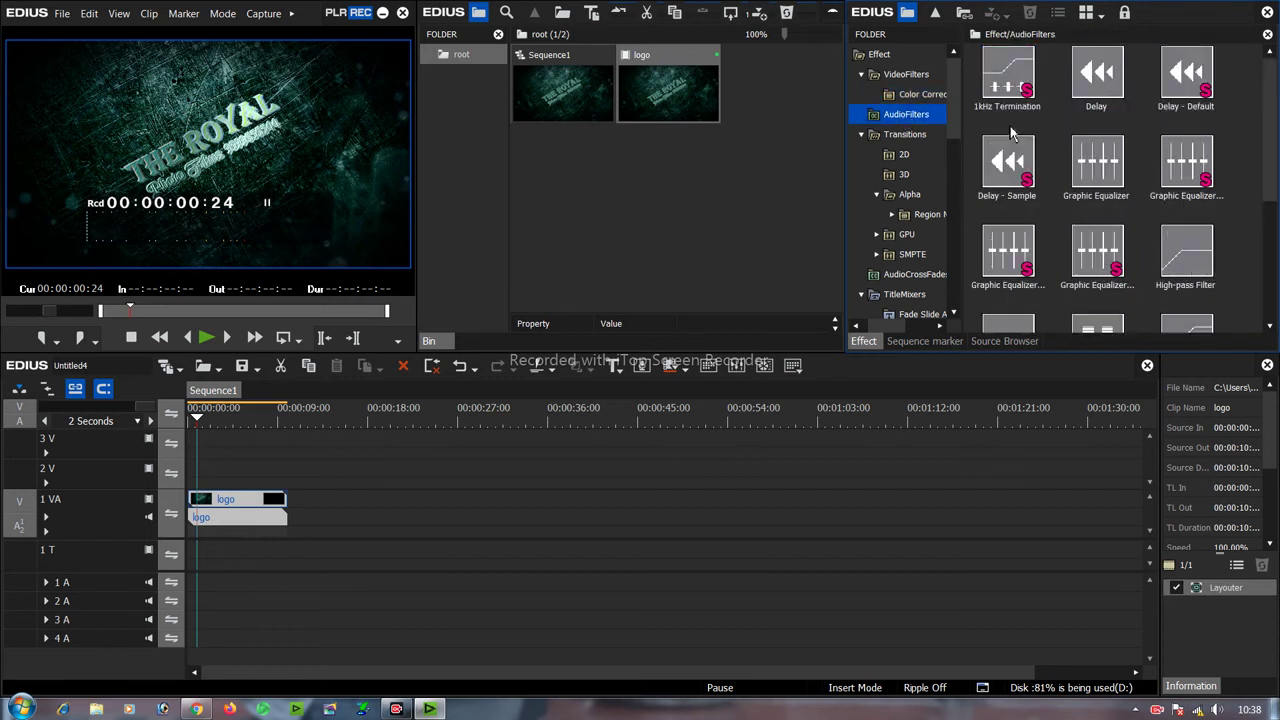
left_click(899, 140)
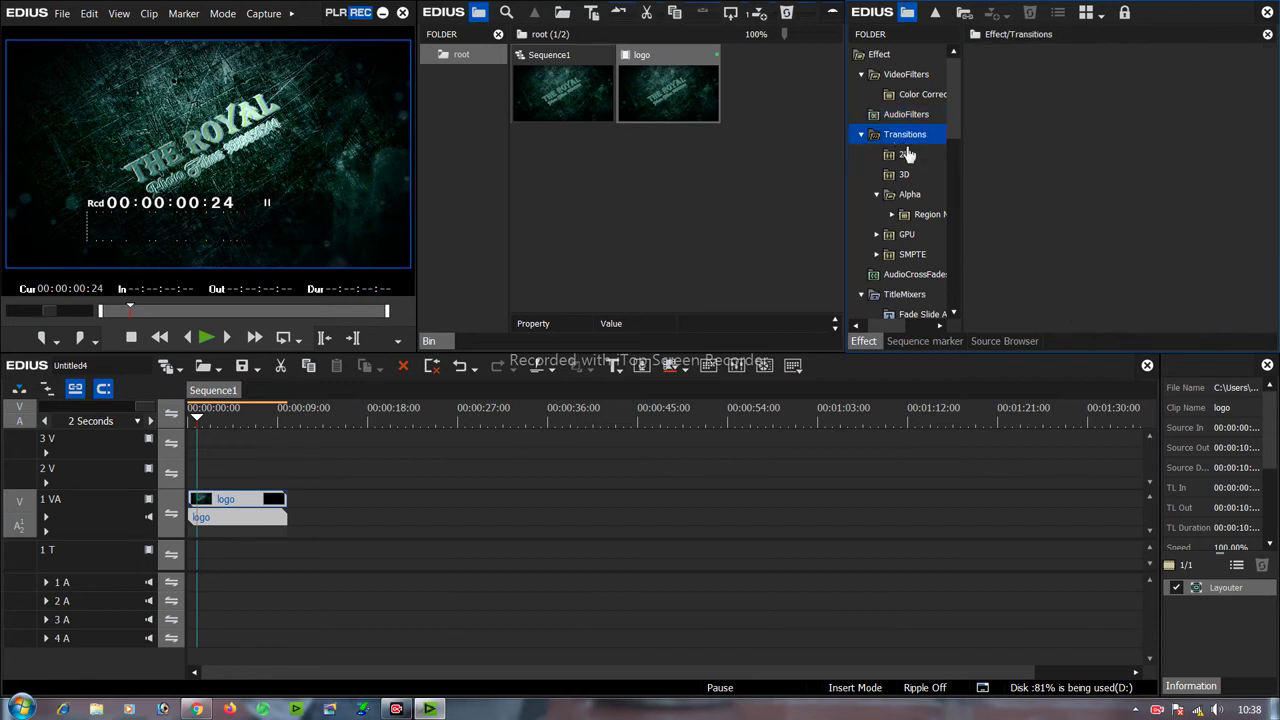
left_click(905, 158)
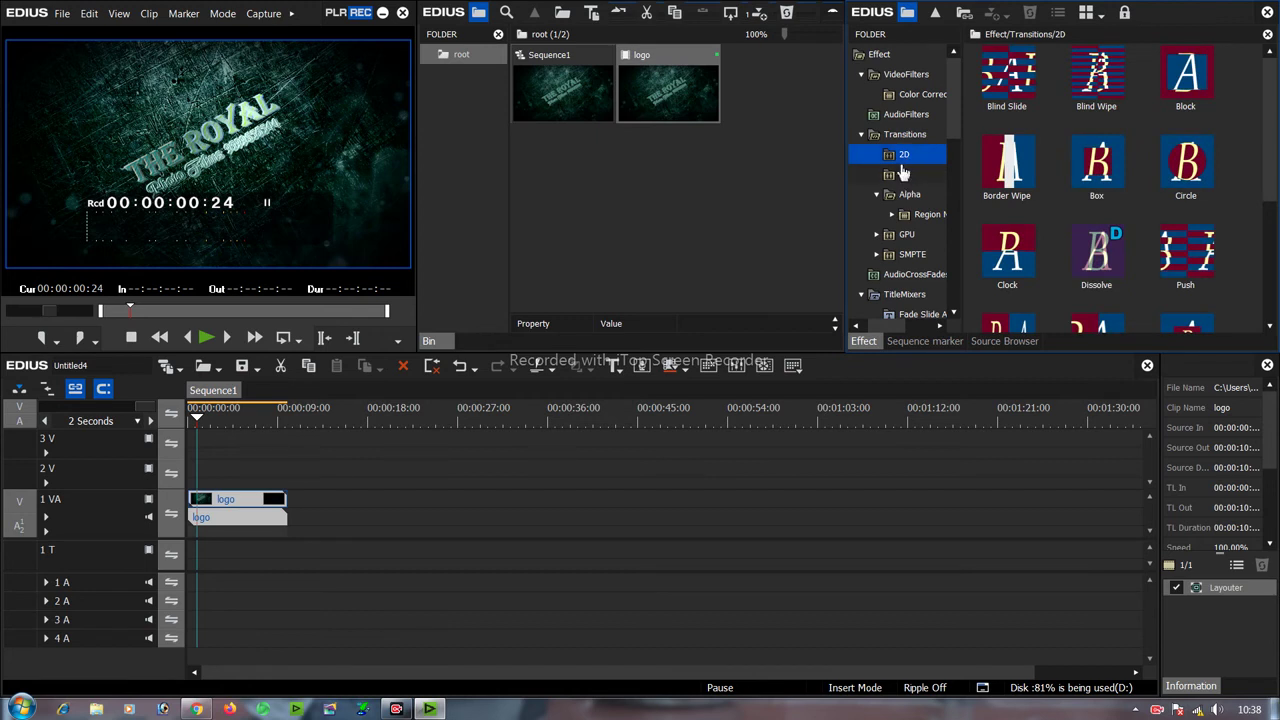
left_click(906, 176)
left_click(912, 198)
left_click(926, 216)
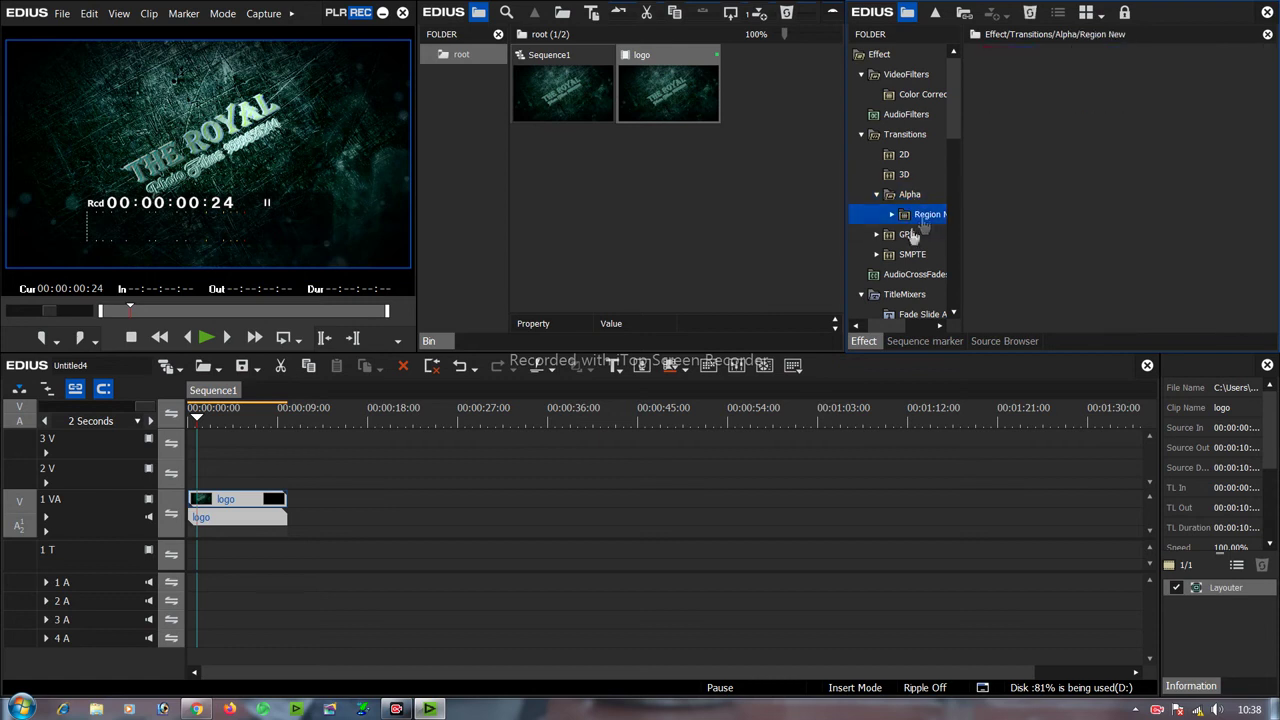
left_click_drag(953, 150, 950, 235)
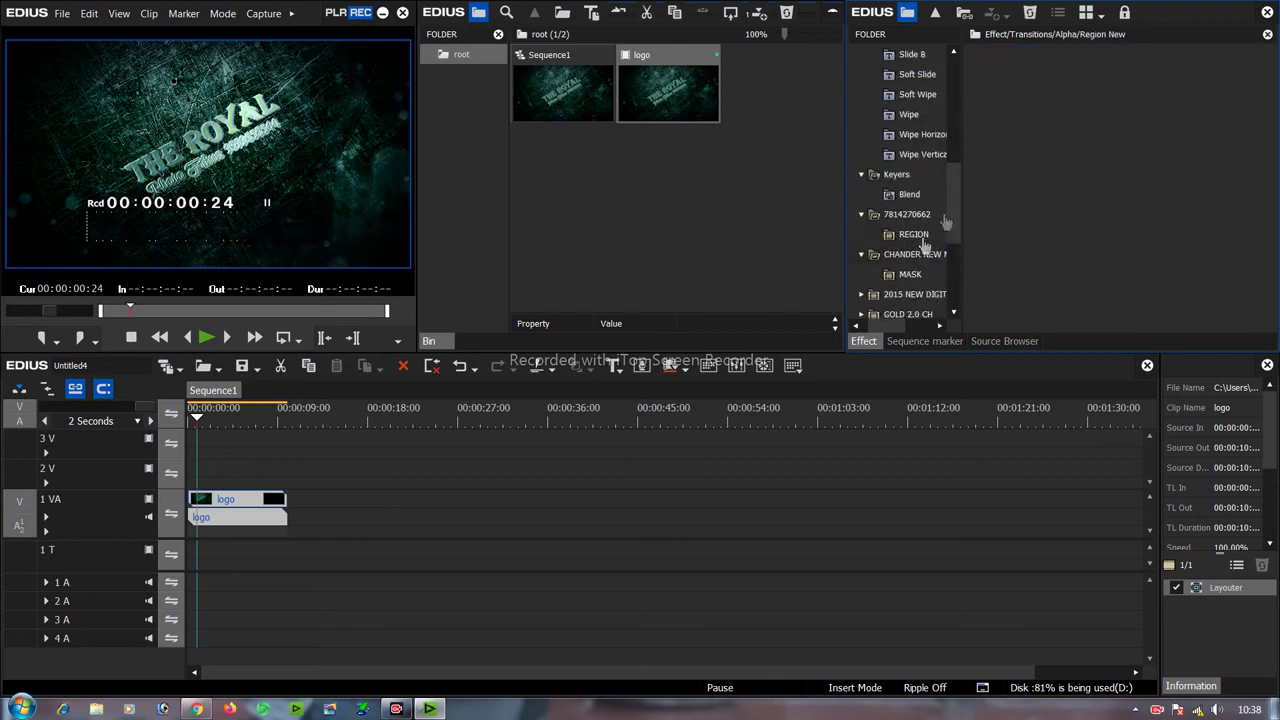
left_click(796, 213)
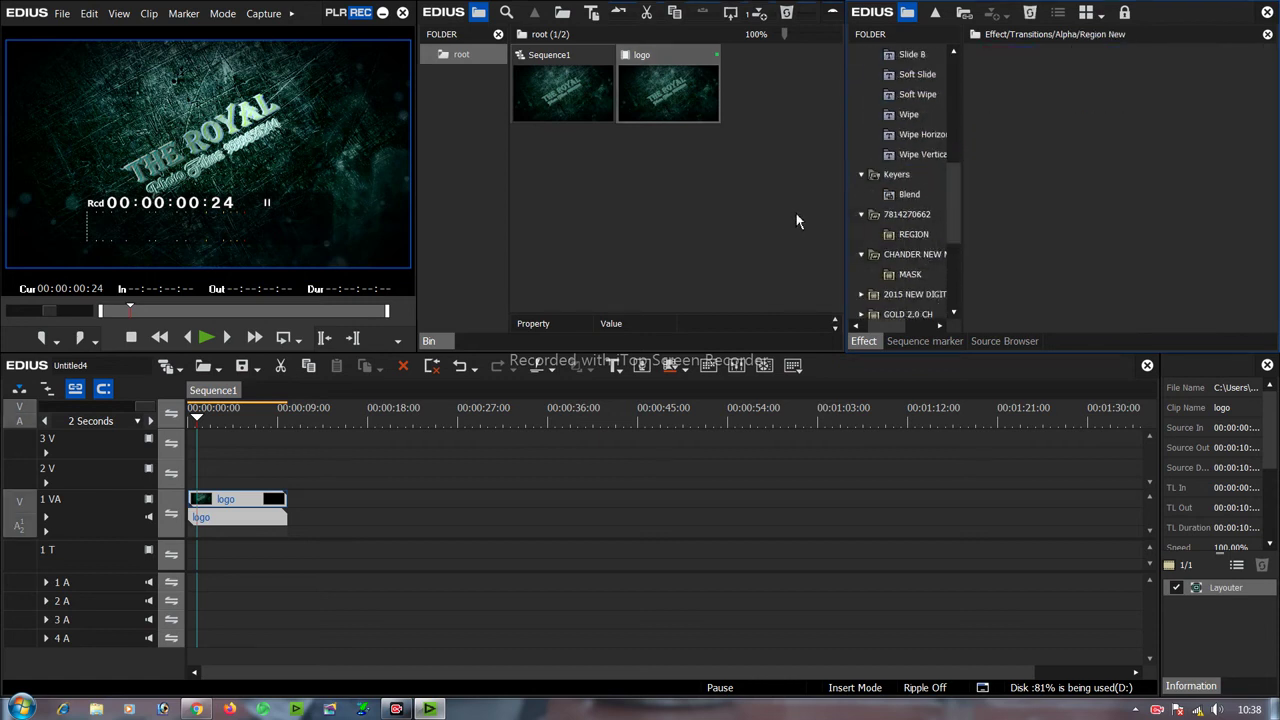
- View the sequence markers and the Source Browser, return to the effects, and select the logo clip's Layouter entry
left_click(918, 341)
left_click(1012, 341)
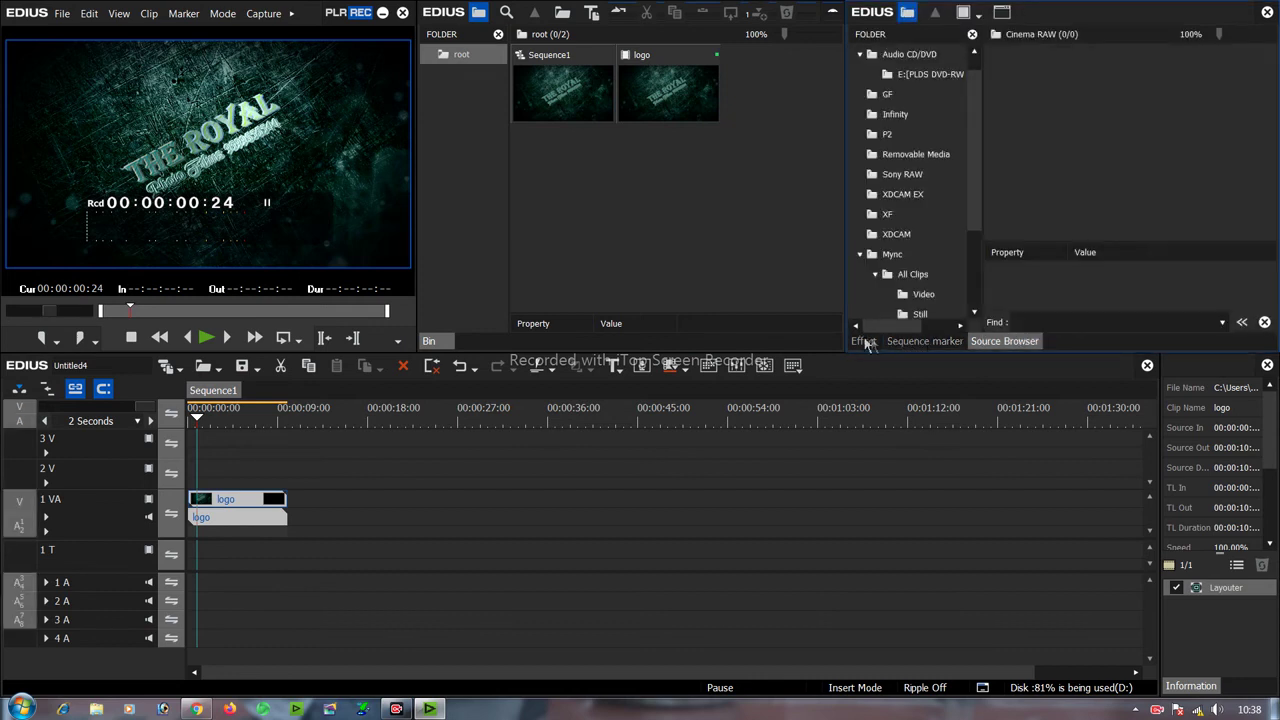
left_click(866, 341)
left_click(1230, 590)
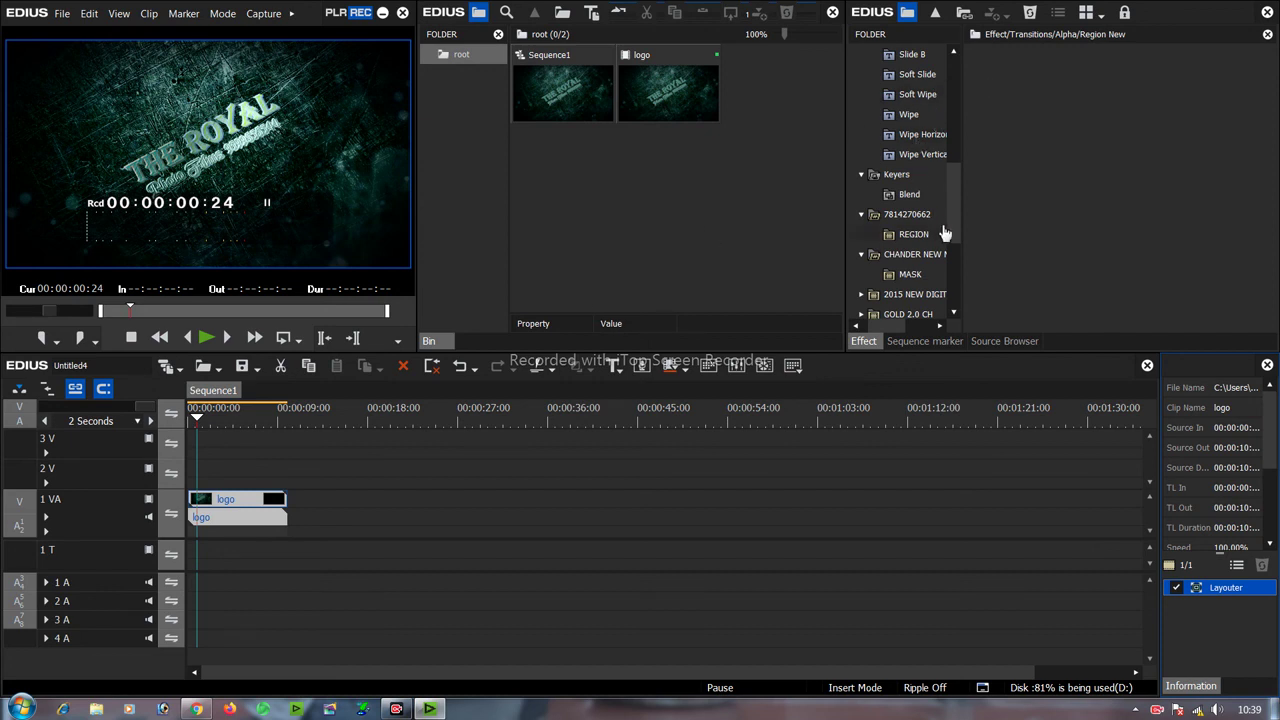
- Apply the Primary Color Correction video filter to the logo clip on track 1 VA
scroll(940, 100, "up", 7)
left_click(926, 97)
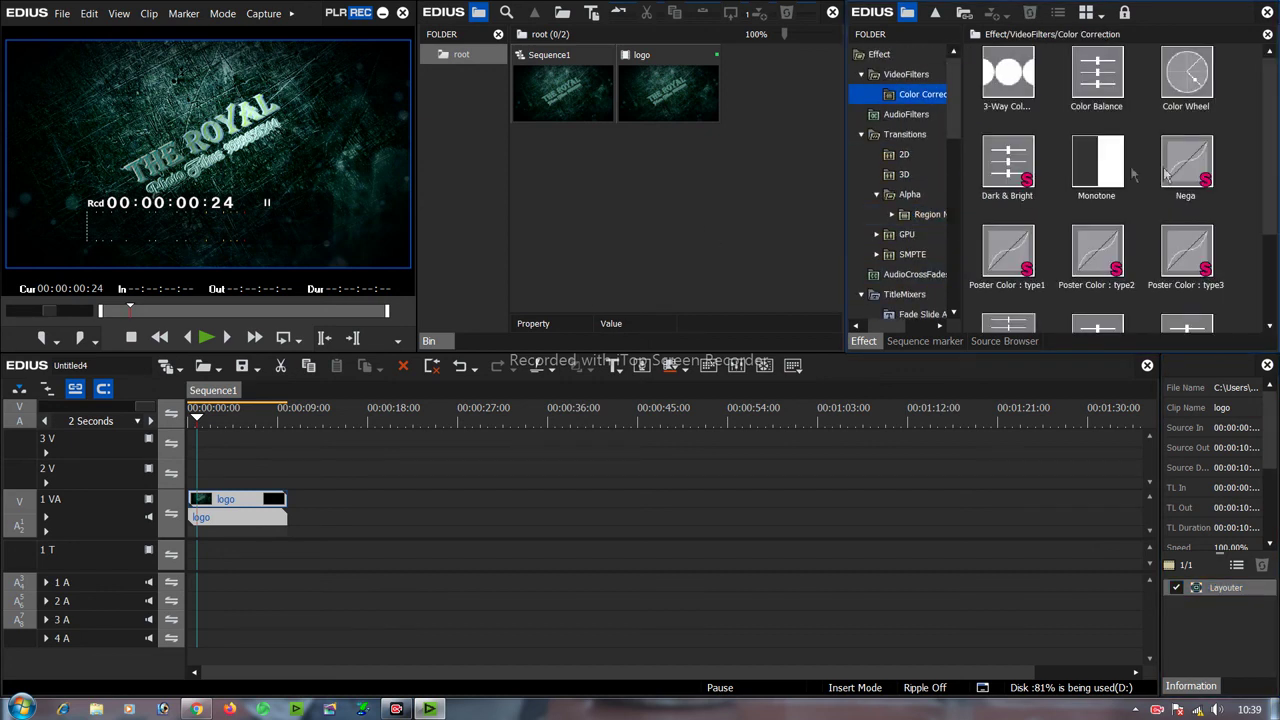
left_click(1166, 152)
scroll(1165, 150, "down", 1)
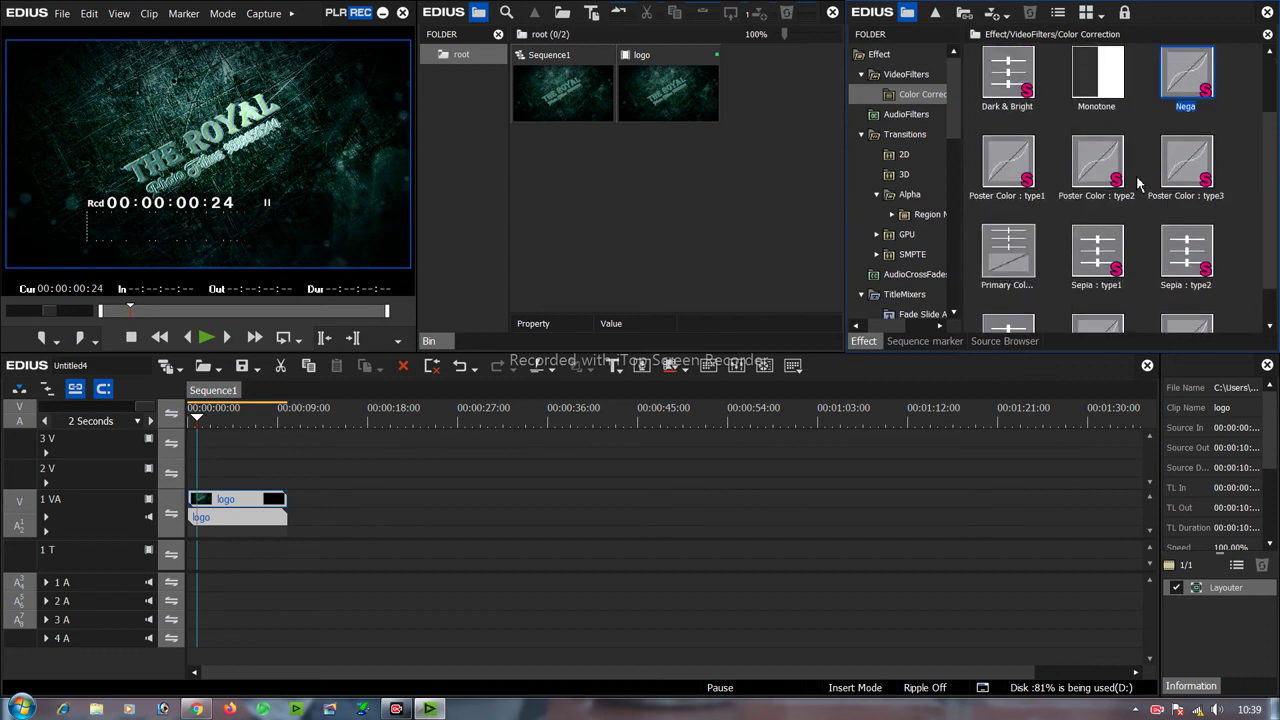
scroll(1137, 183, "down", 1)
left_click_drag(1022, 210, 277, 505)
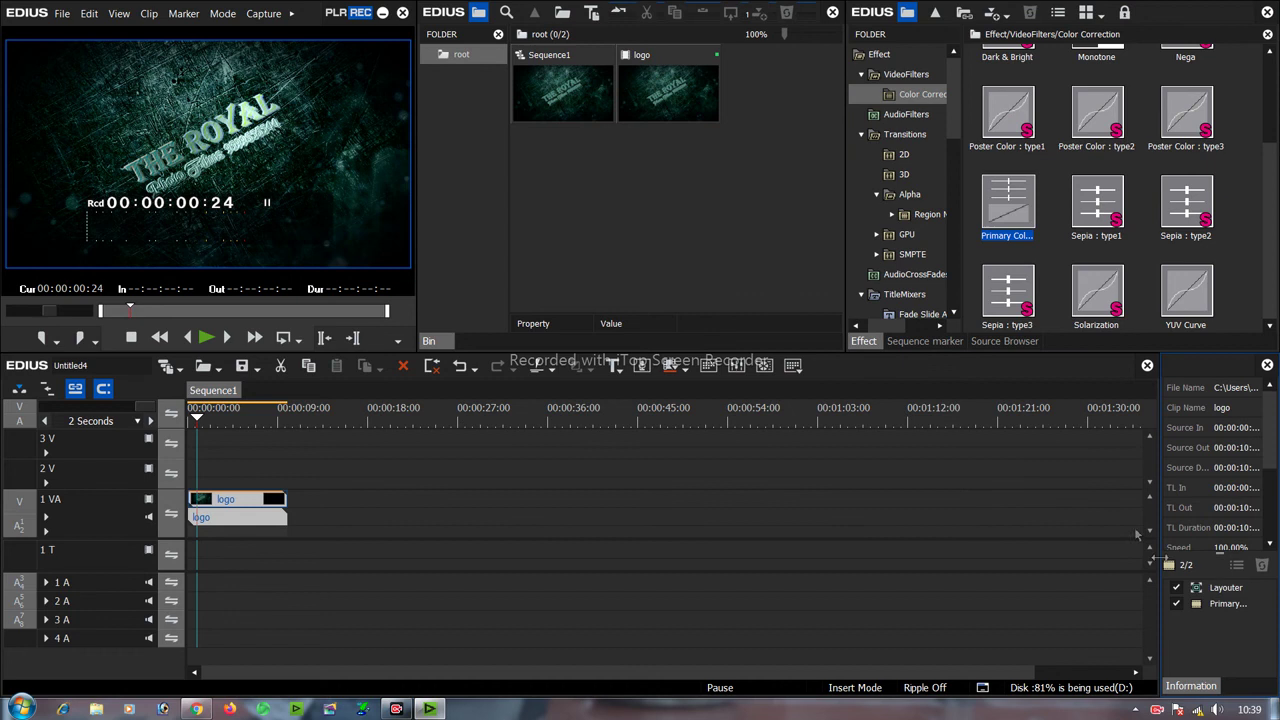
- Set the exposure of the logo clip's Primary Color Correction filter to -50
double_click(1235, 605)
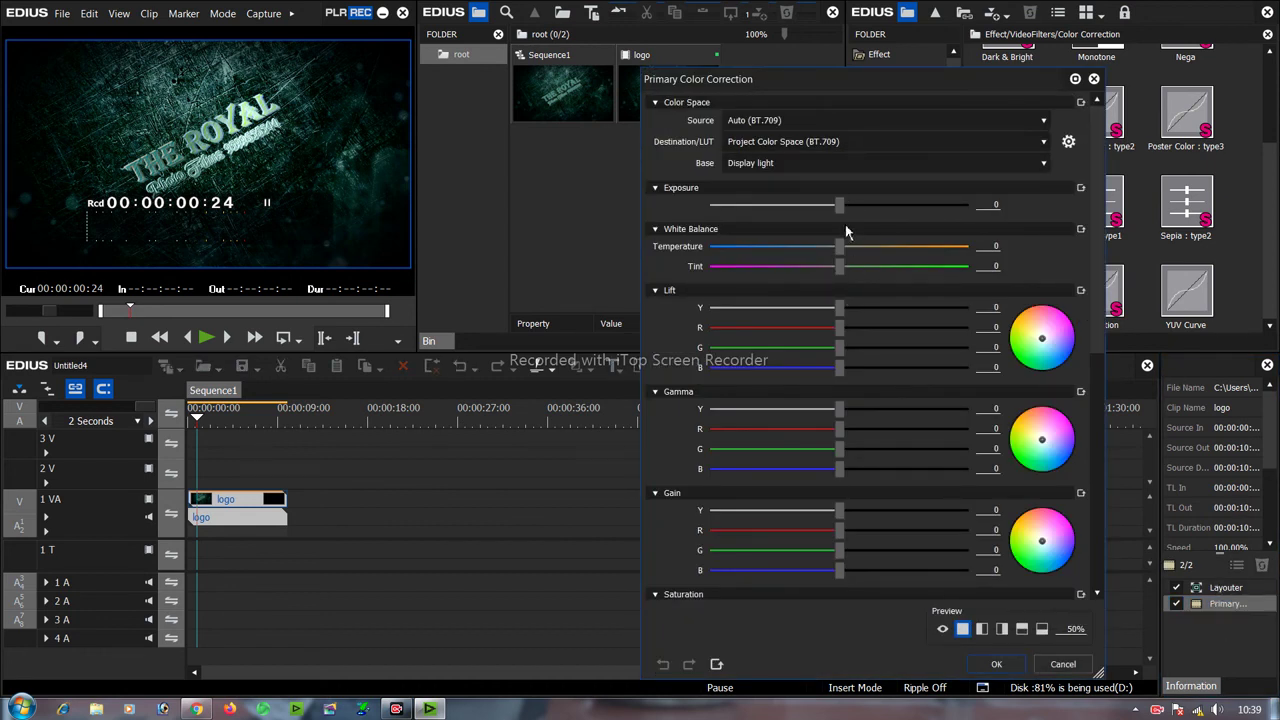
left_click_drag(843, 208, 781, 210)
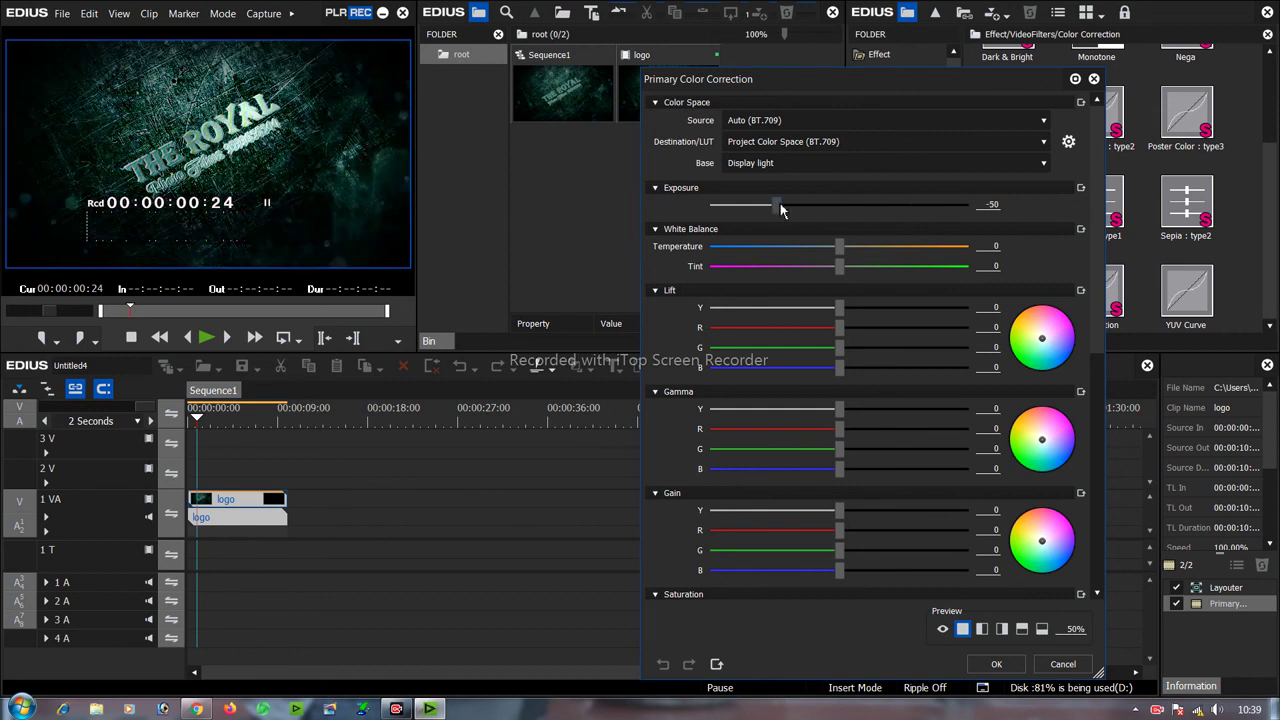
left_click(1012, 671)
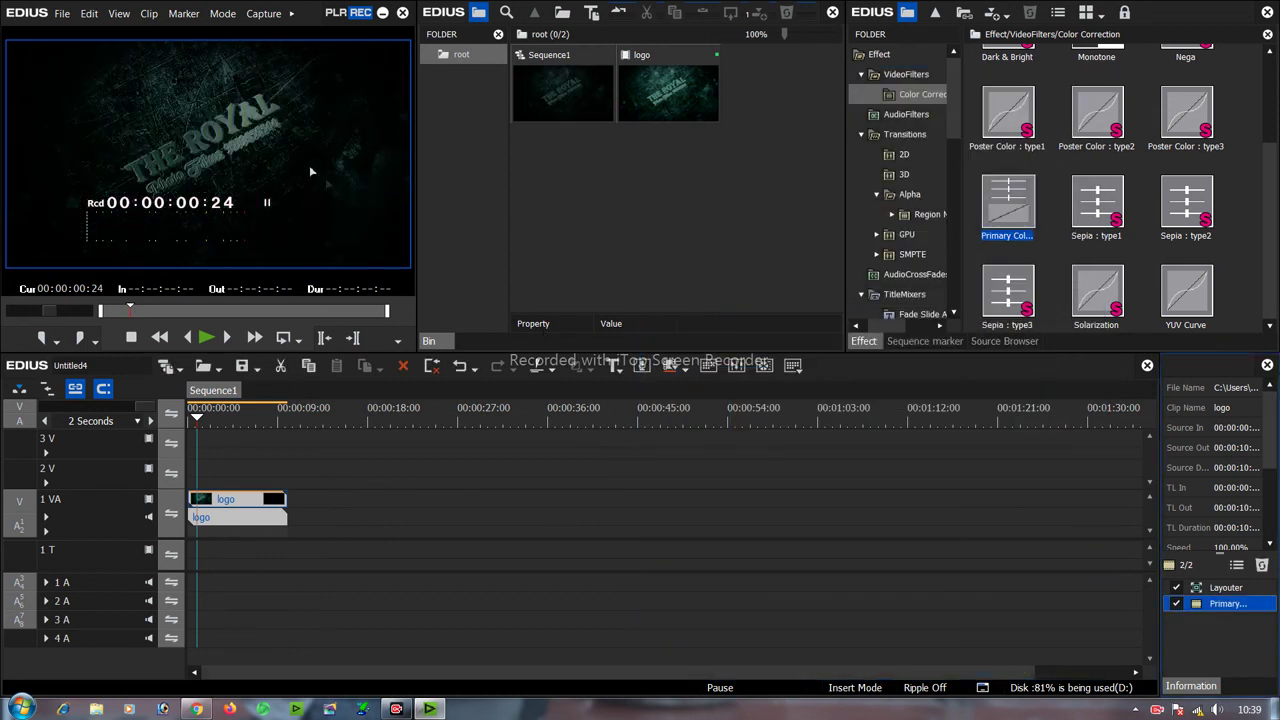